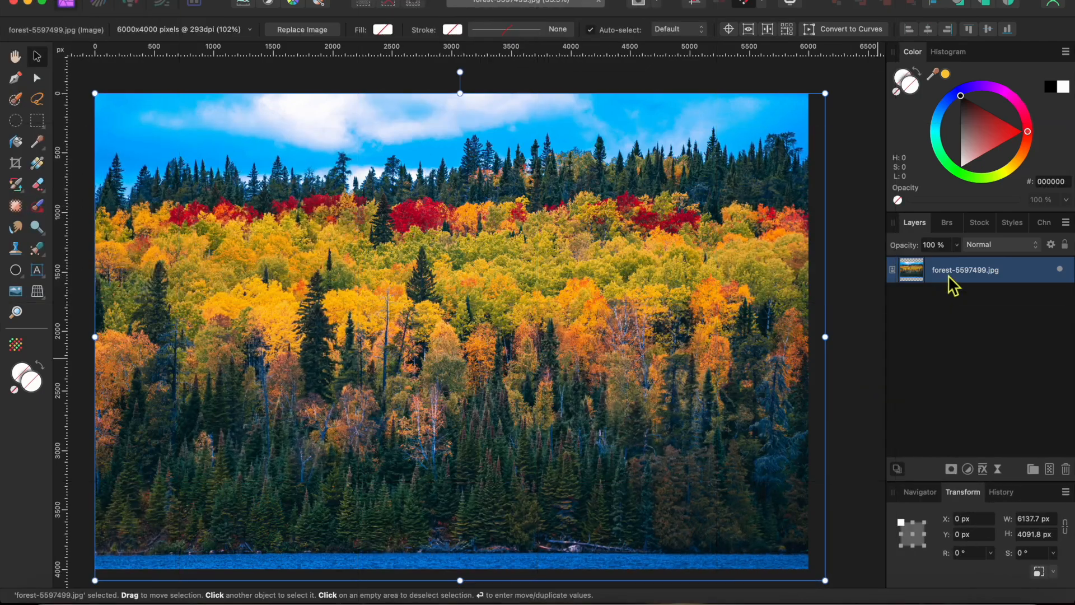
Rasterize the forest-5597499.jpg layer and duplicate it
right_click(951, 274)
scroll(956, 476, "down", 3)
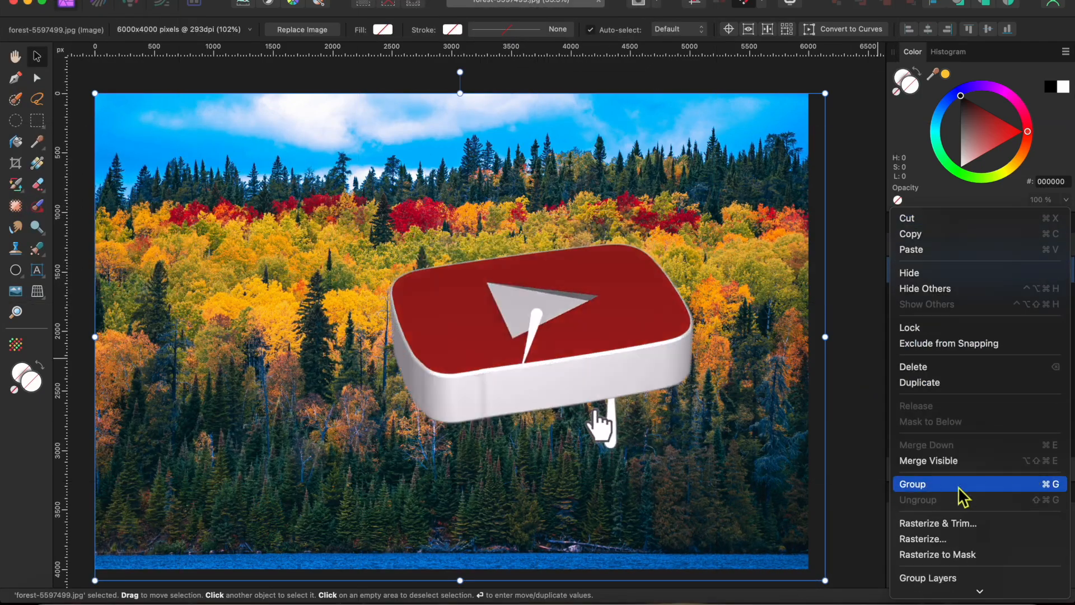
left_click(930, 540)
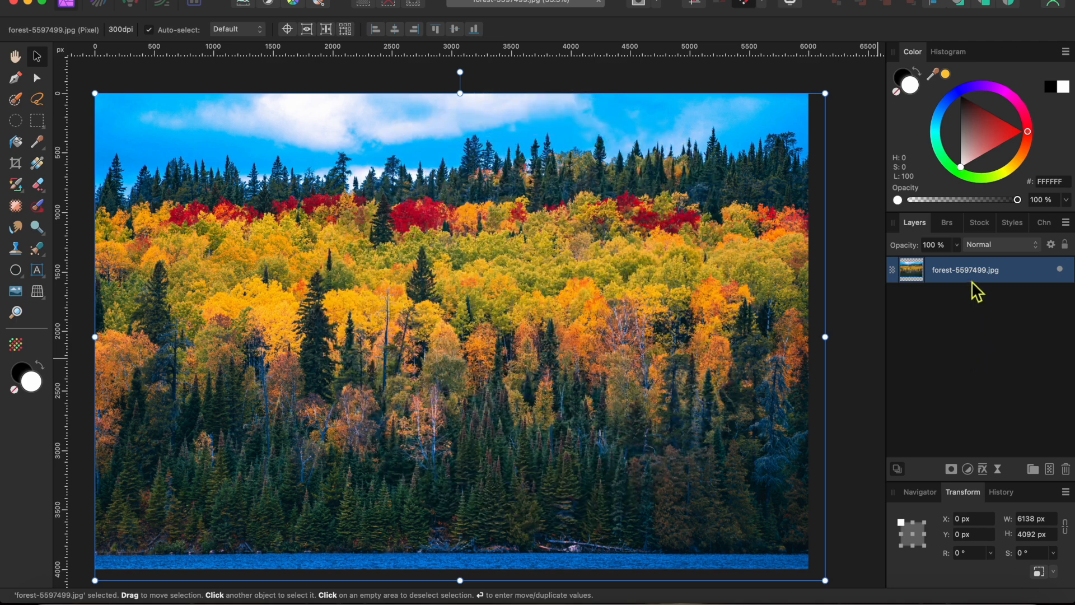
key("super+j")
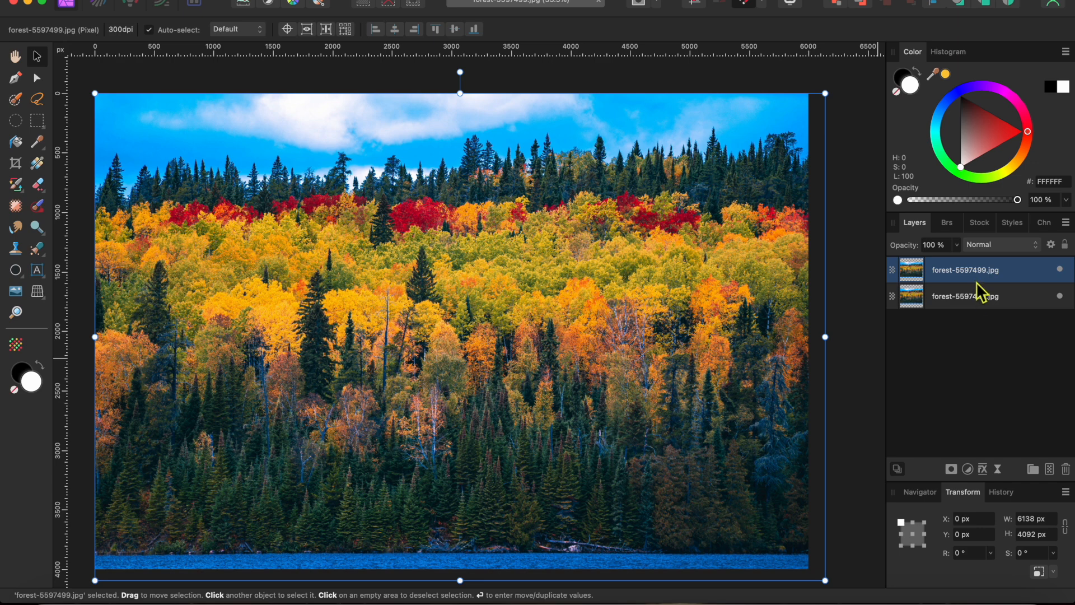
Add the art text FALL in Impact over the forest, enlarged to about 4441 × 2392 px and positioned in the image's upper half
left_click(37, 270)
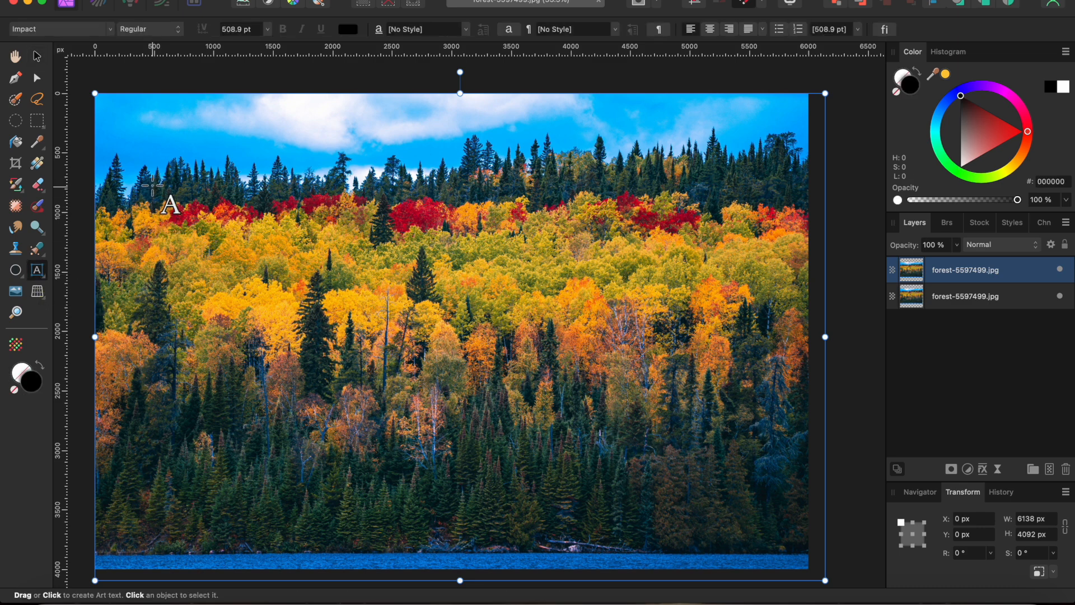
left_click_drag(155, 178, 311, 407)
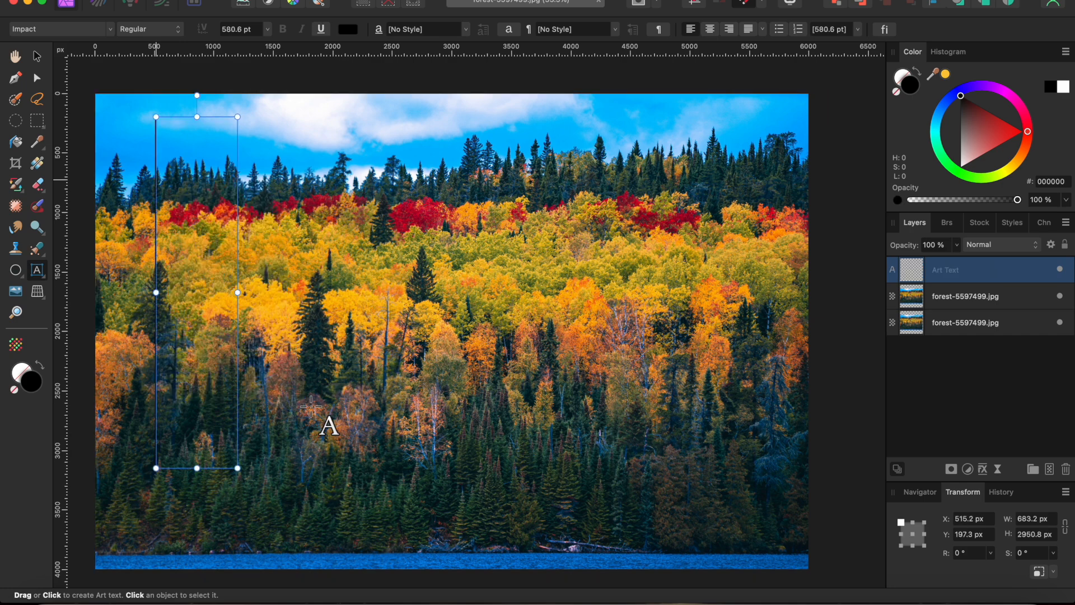
type("FALL")
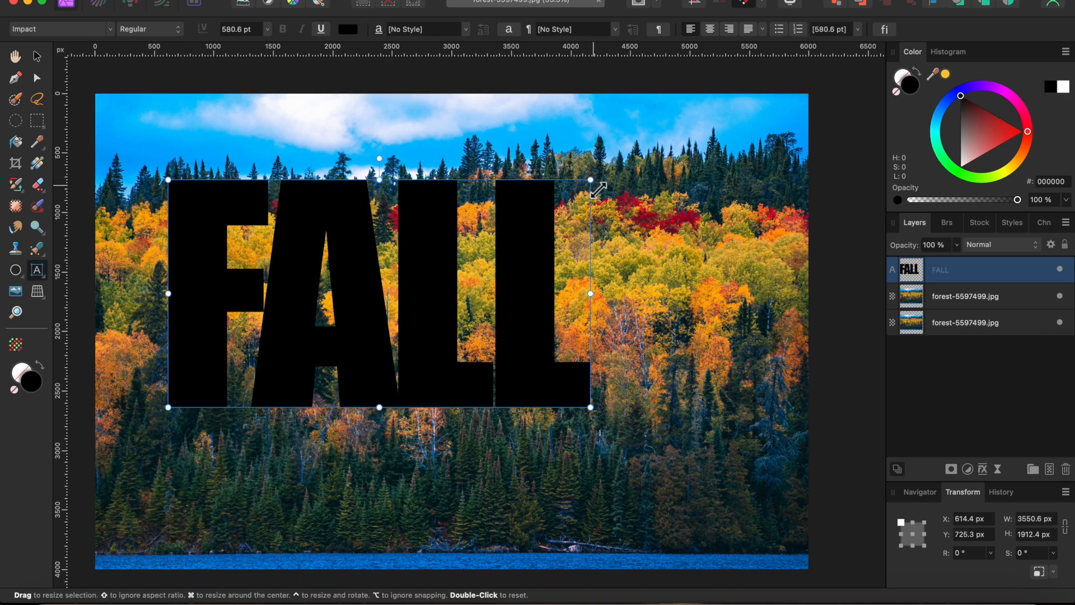
left_click_drag(598, 187, 756, 101)
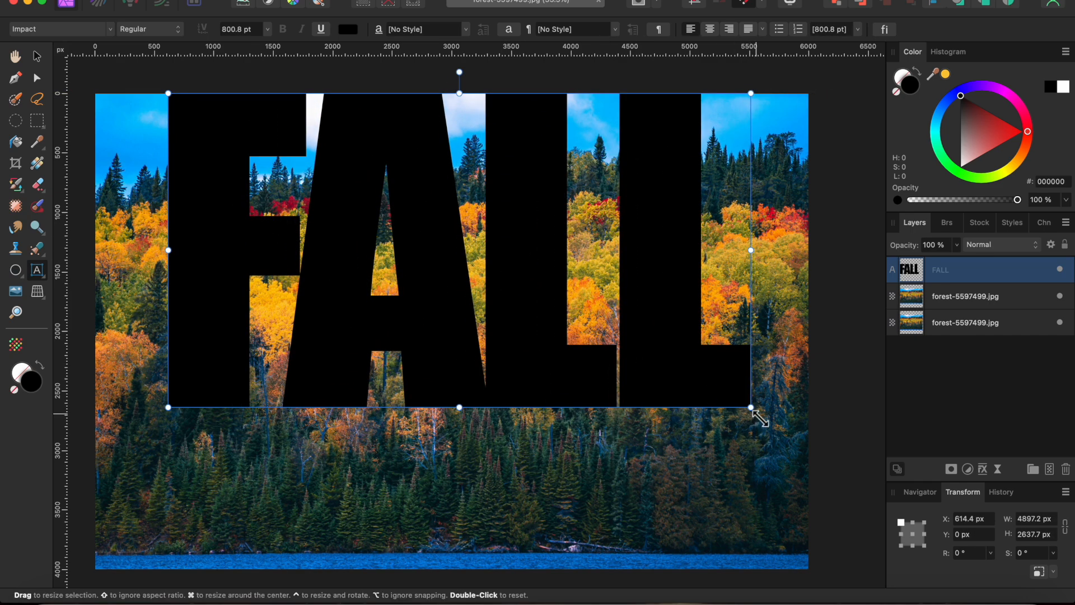
left_click_drag(759, 413, 696, 378)
left_click_drag(464, 99, 498, 114)
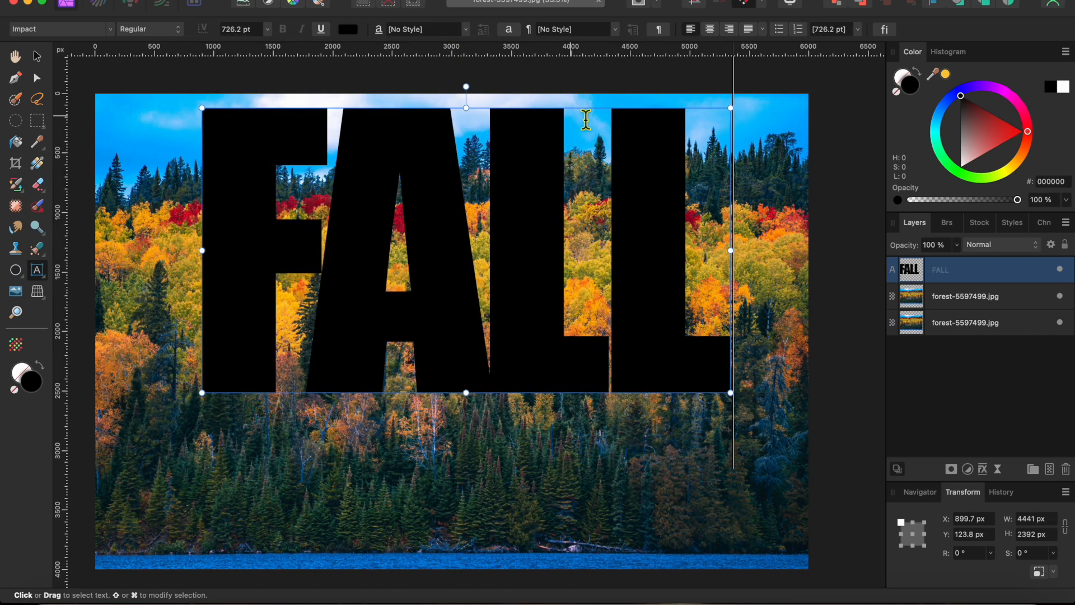
Clip the upper forest copy inside the FALL text layer and hide the remaining forest layer
left_click_drag(967, 304, 967, 280)
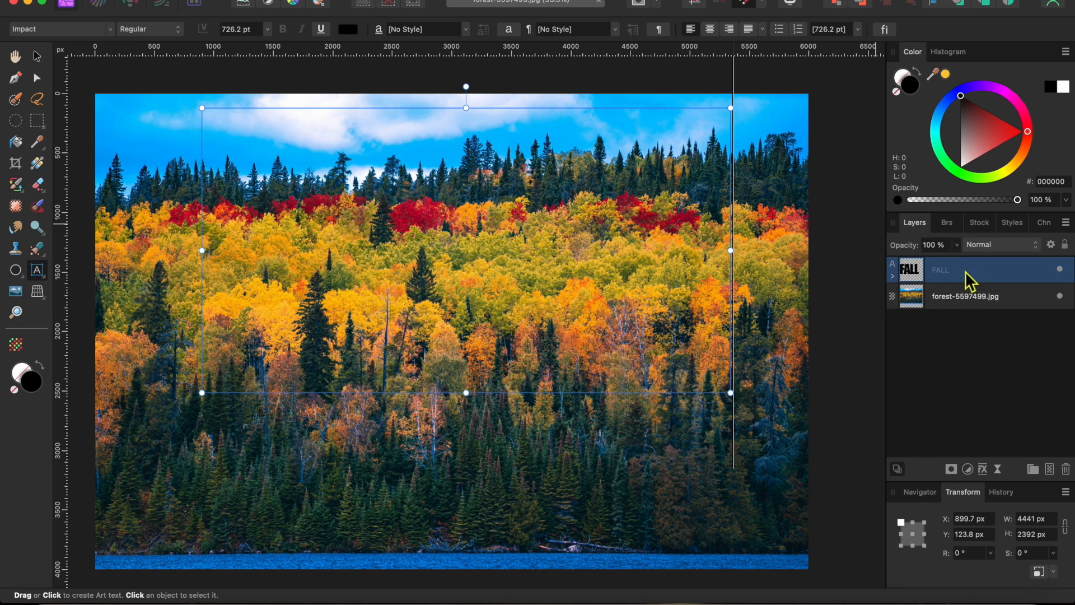
left_click(1060, 297)
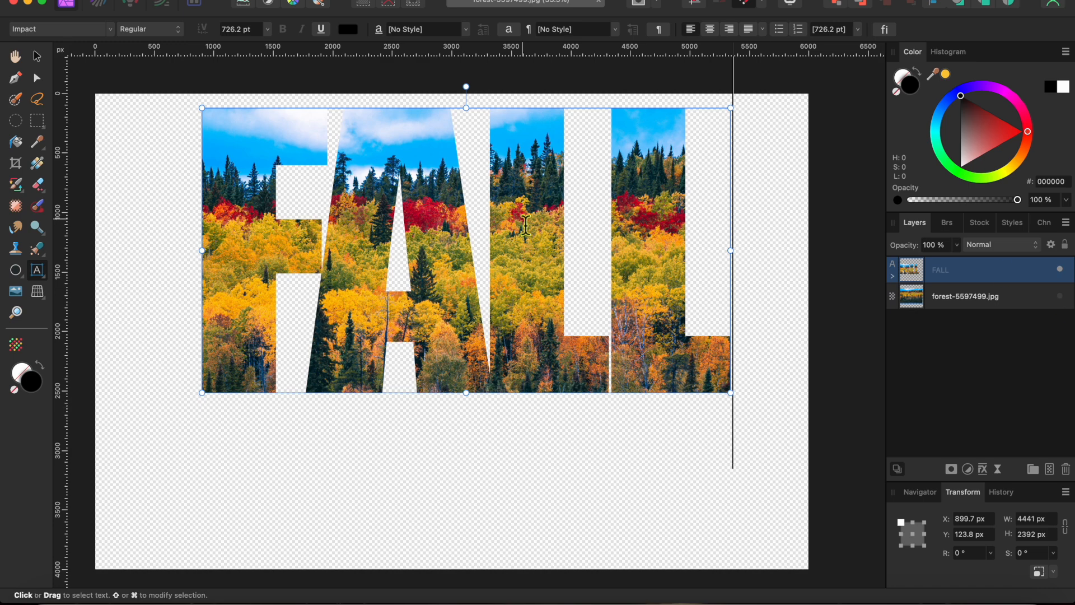
Place canadian-4600007_1920.png about 900 × 619 px over the base of the first L, rotated about 45°
left_click(17, 291)
left_click(451, 208)
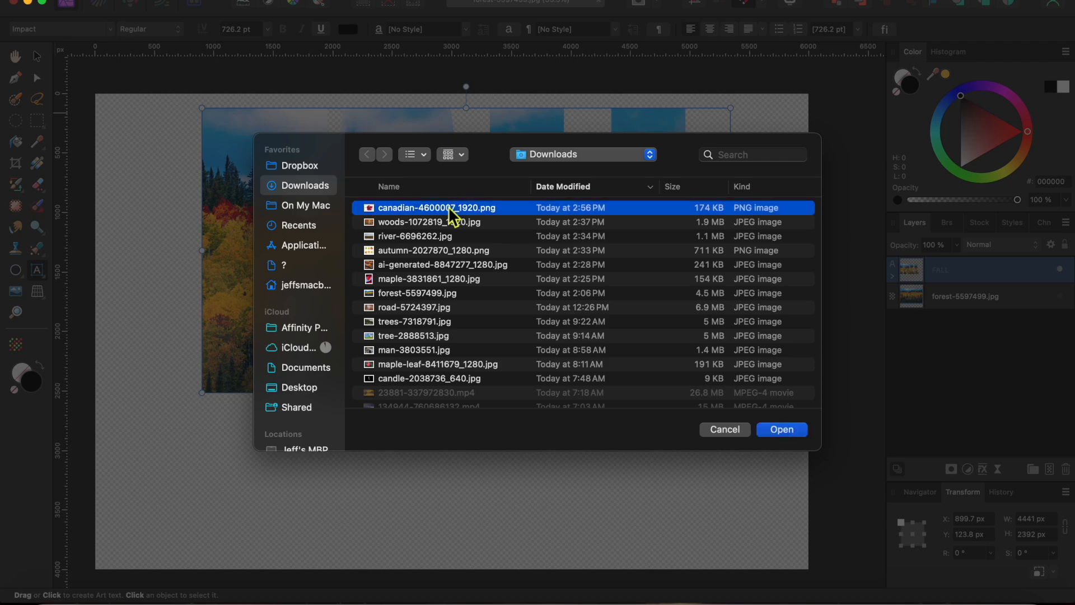
left_click(785, 432)
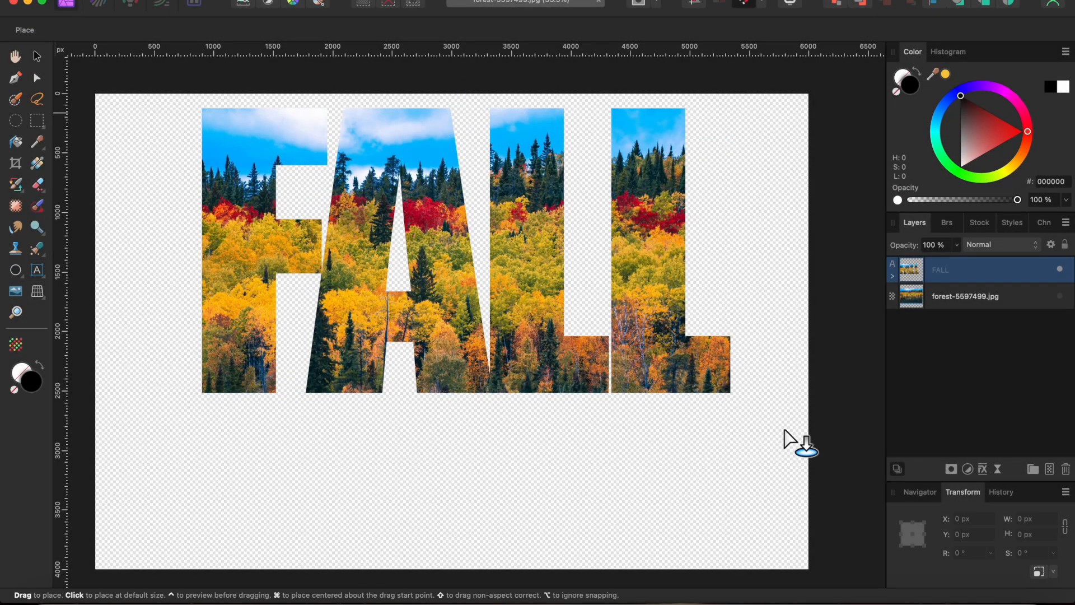
left_click_drag(415, 464, 492, 476)
left_click_drag(412, 403, 415, 429)
left_click_drag(424, 476, 592, 329)
left_click_drag(529, 348, 529, 351)
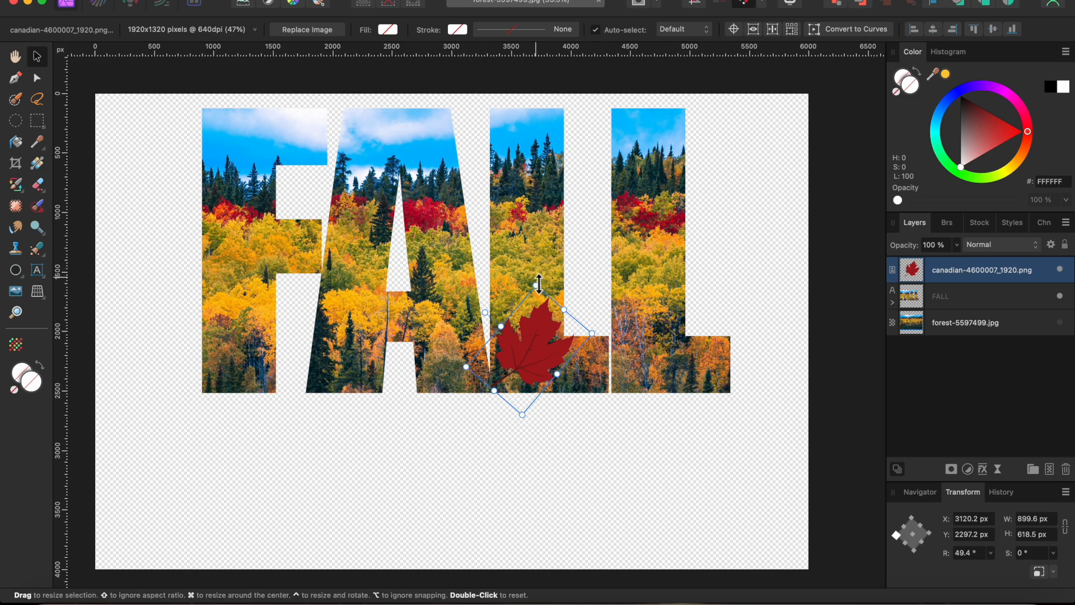
left_click_drag(541, 278, 546, 278)
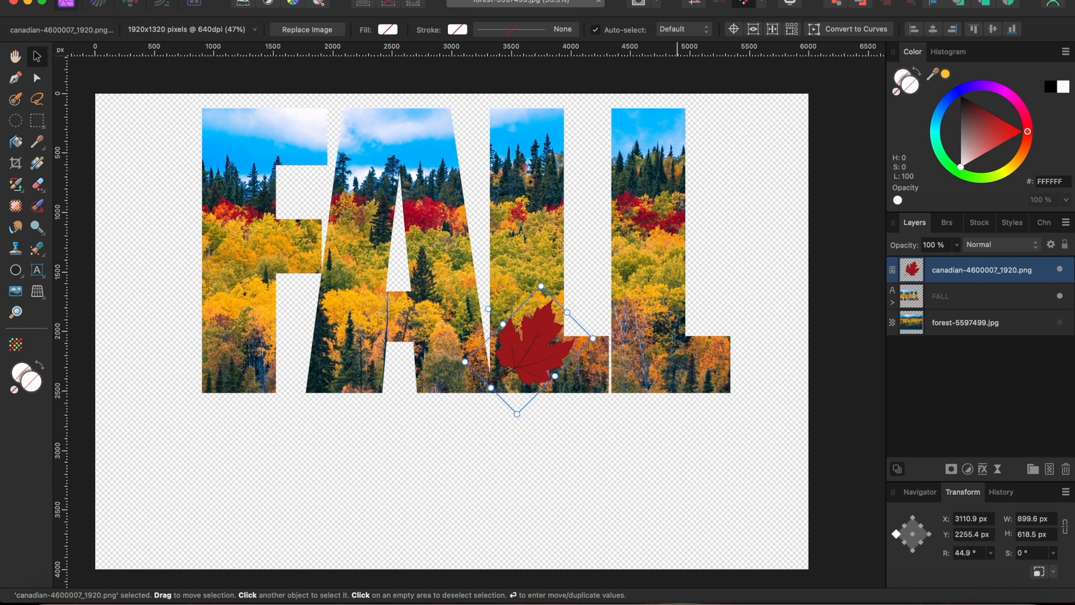
Create a selection from the maple leaf layer, hide that layer and delete it
left_click(340, 1)
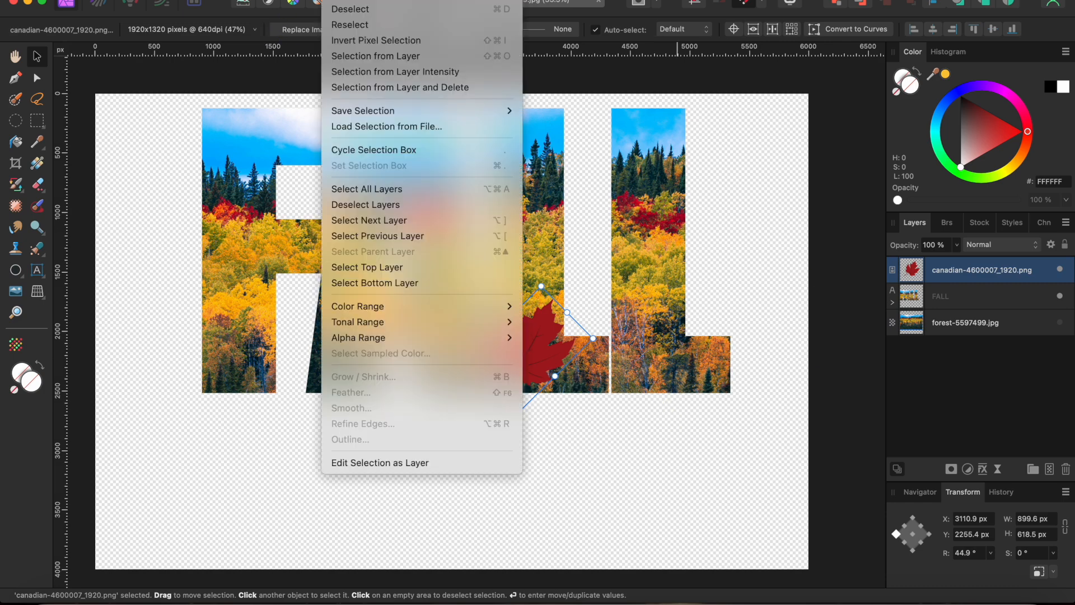
left_click(375, 56)
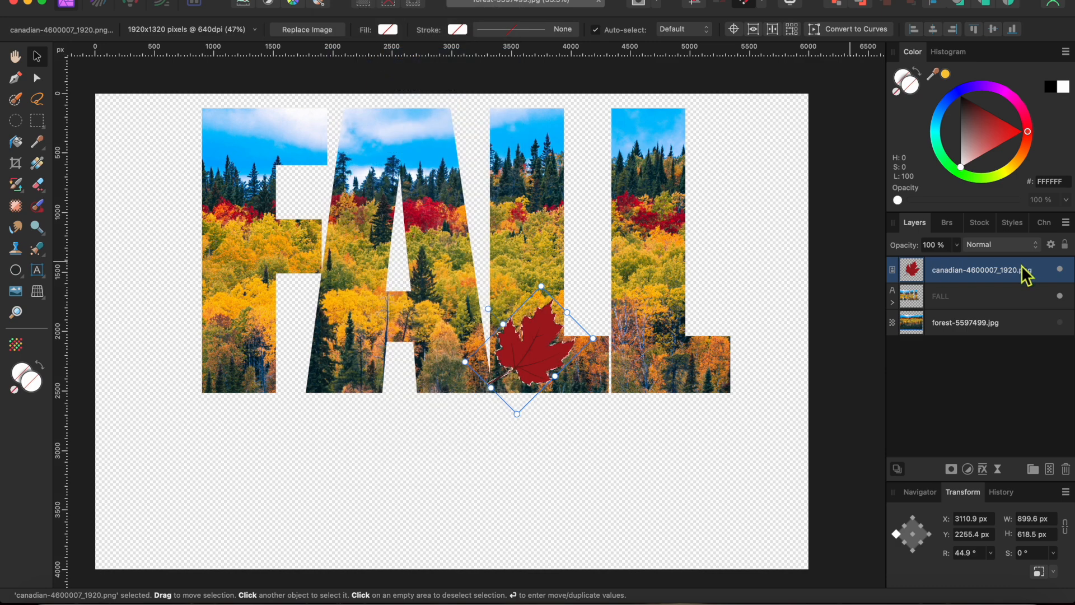
left_click(1060, 270)
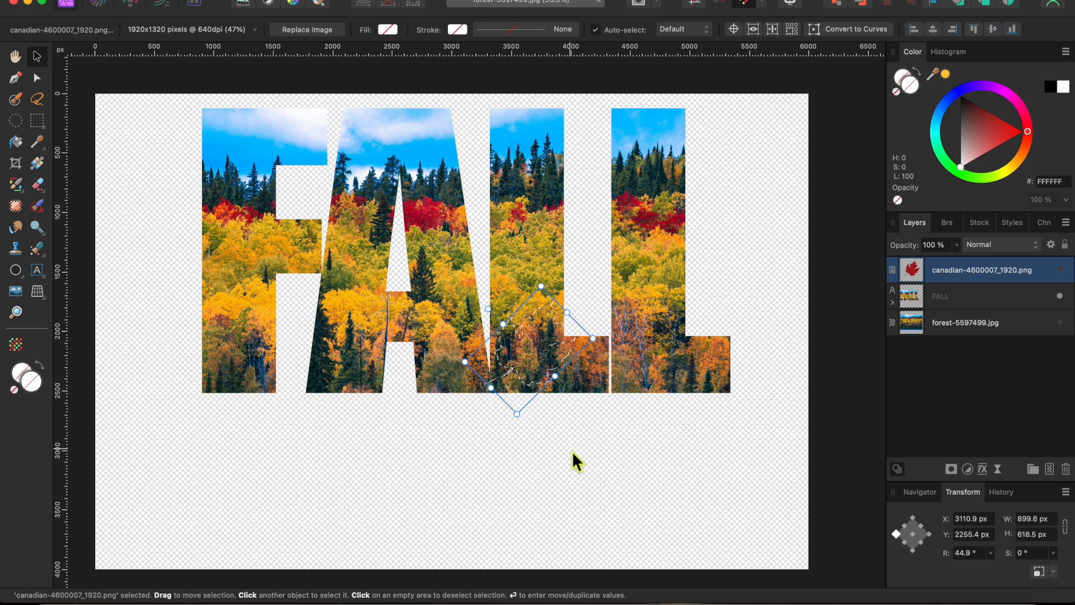
key("Delete")
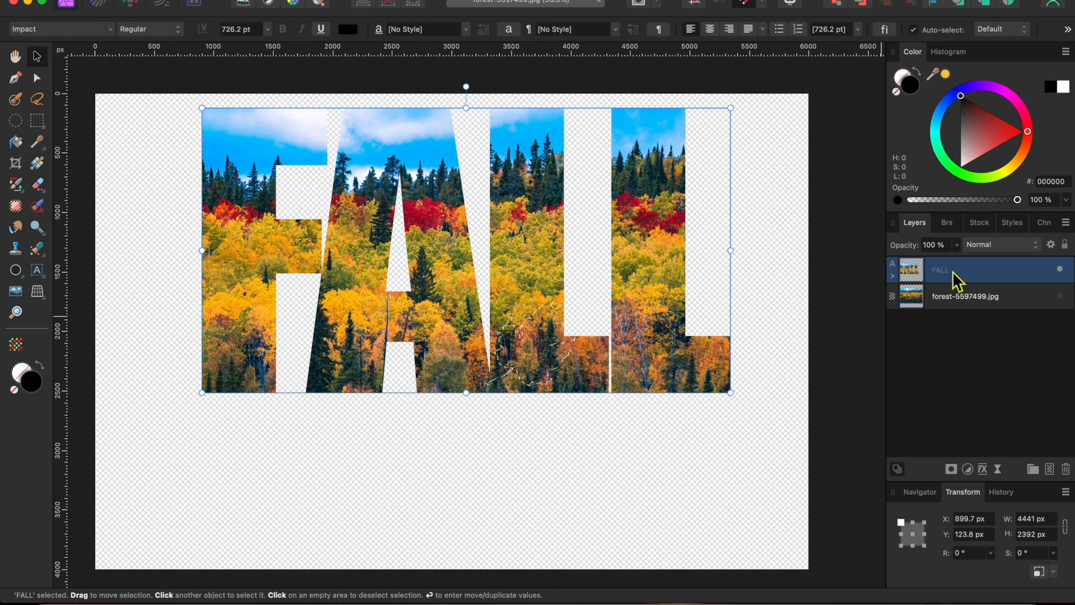
Merge the visible layers into one pixel layer and cut the leaf-shaped selection out of the first L
right_click(955, 277)
scroll(943, 452, "down", 5)
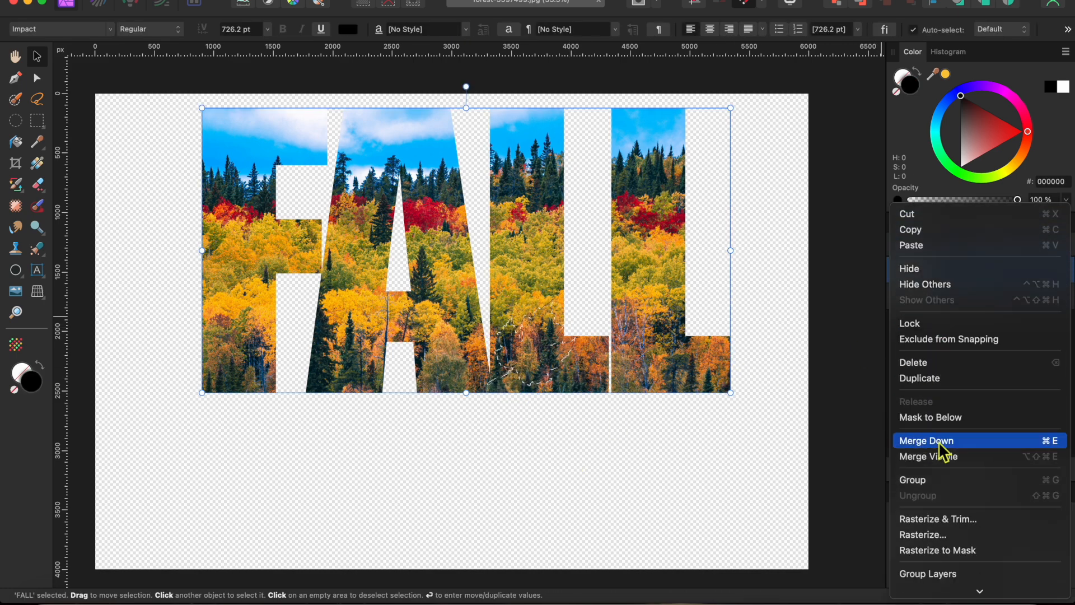
left_click(934, 456)
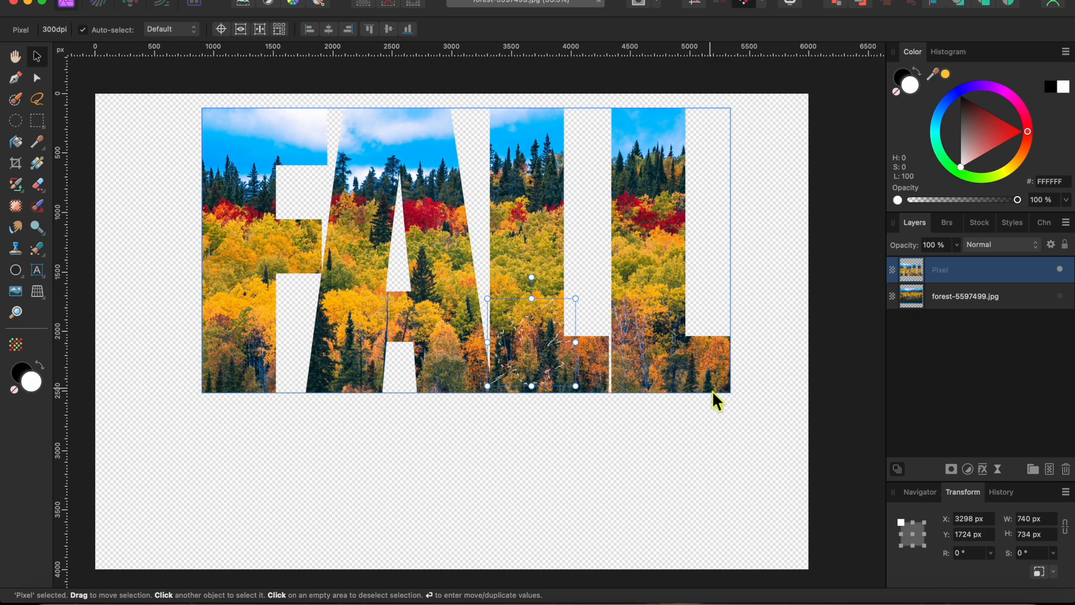
key("Delete")
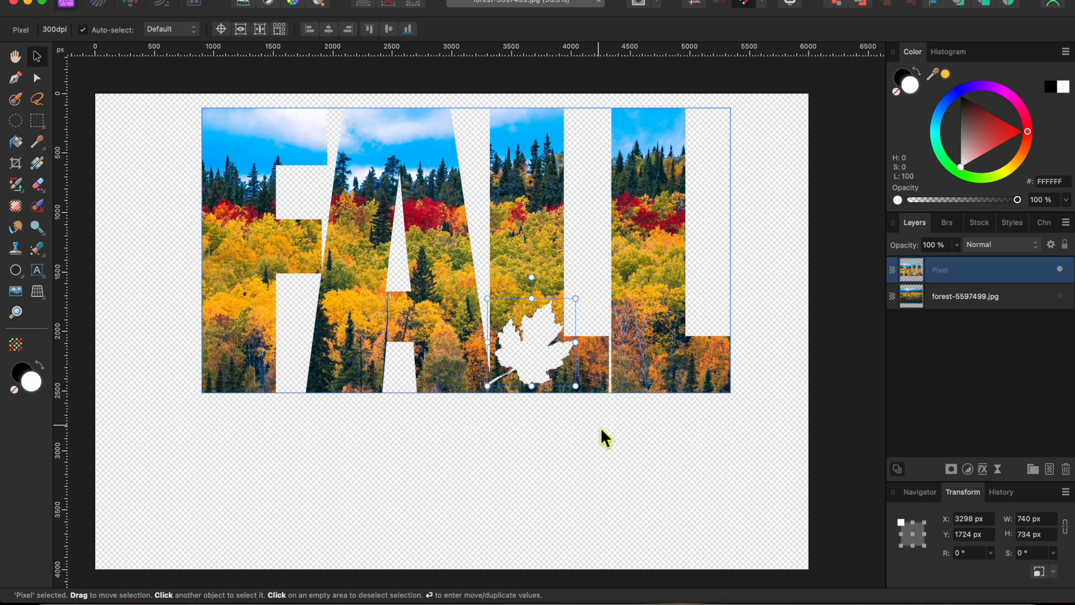
Paste the leaf cutout as a new layer, clear the selection, and place the leaf below the first L, rotated about -93°
key("super+v")
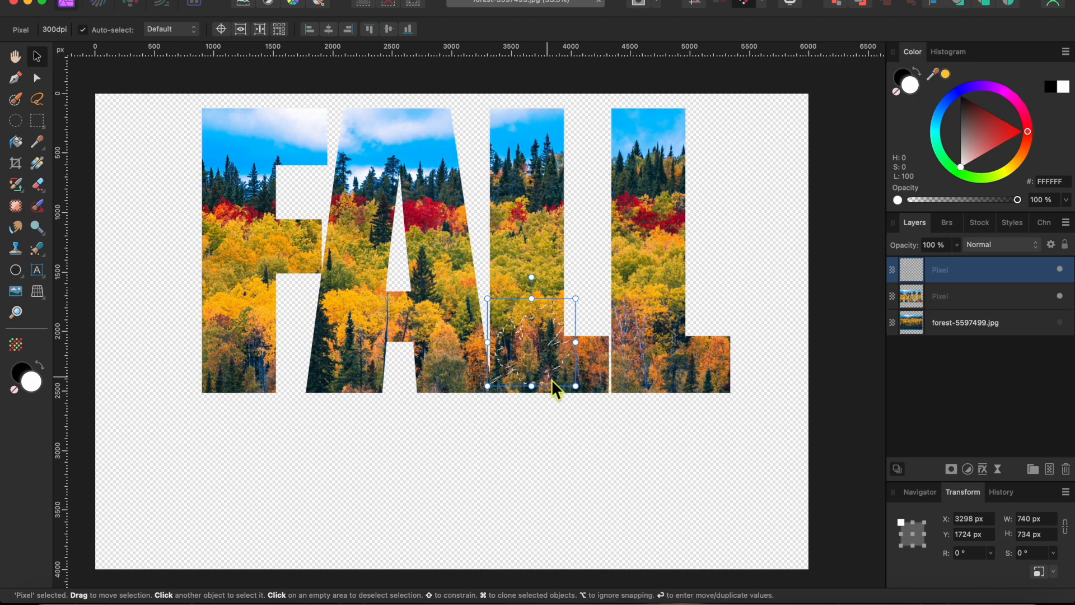
key("super+d")
left_click_drag(550, 370, 557, 460)
left_click_drag(547, 368, 616, 443)
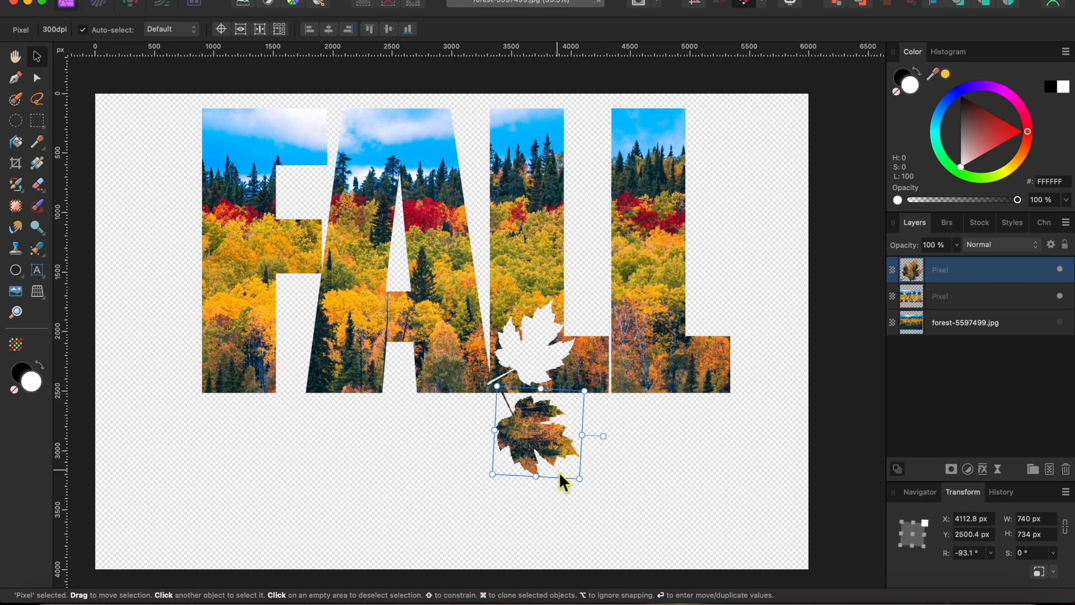
left_click_drag(535, 436, 535, 445)
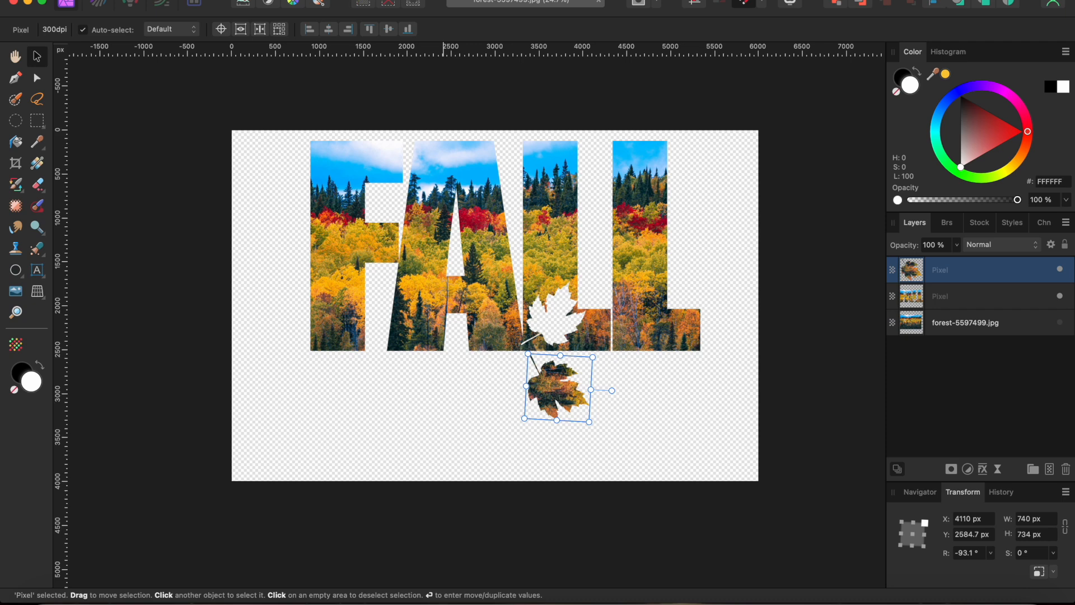
Add a new fill layer and apply a vertical linear gradient from near the canvas's bottom edge up to its upper part
left_click(285, 0)
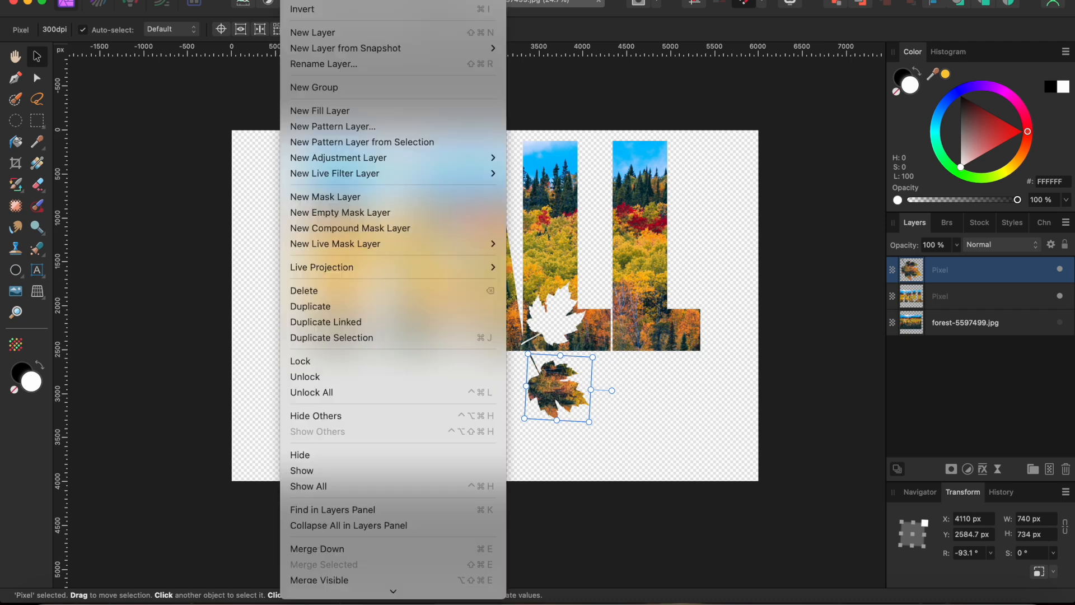
left_click(329, 116)
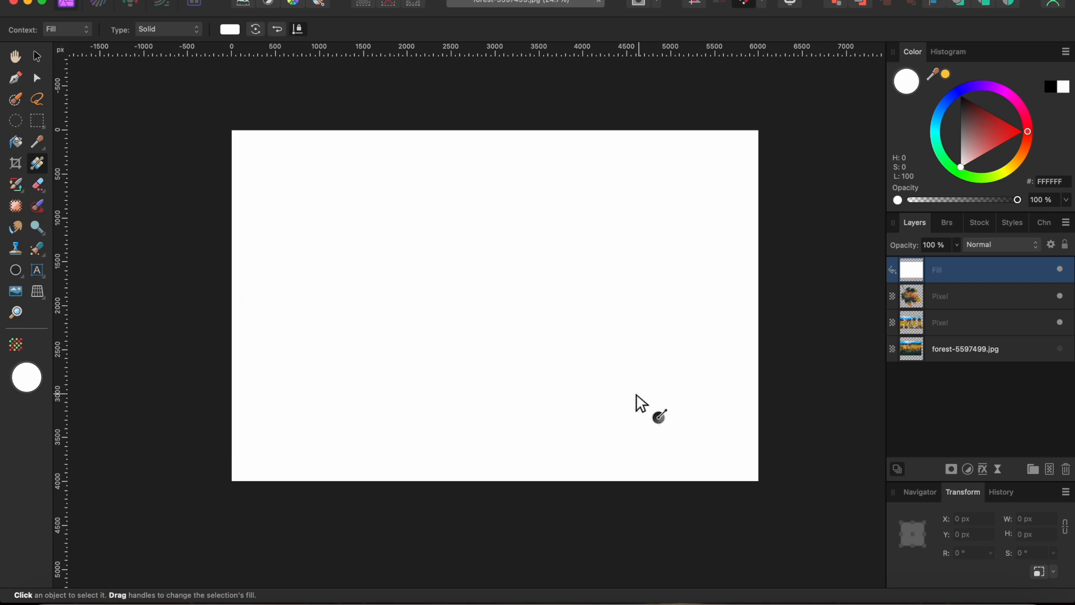
left_click_drag(495, 471, 495, 182)
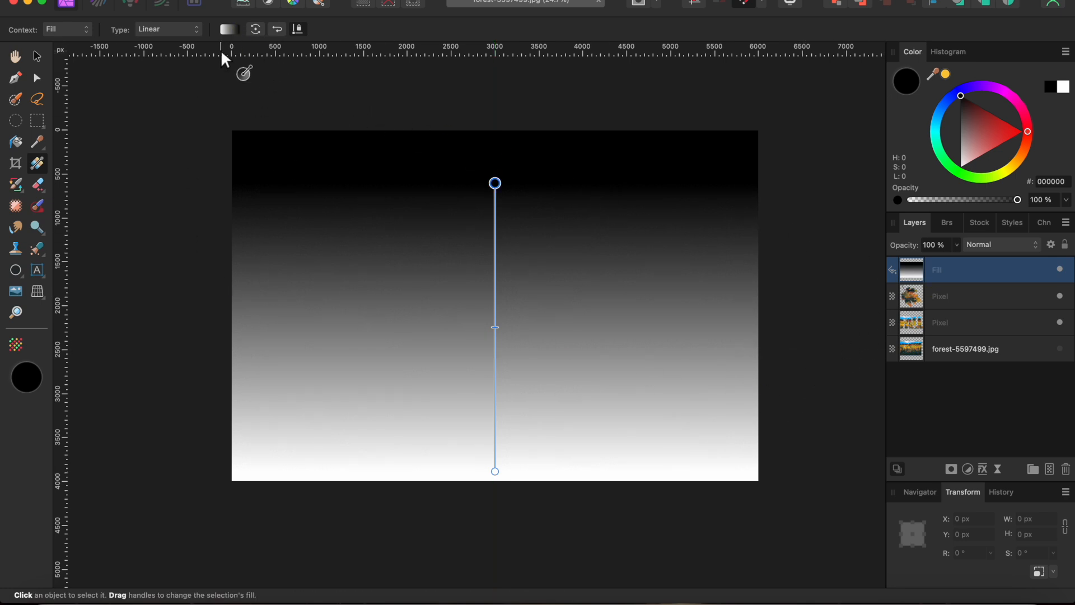
Set the gradient's starting stop at the canvas's bottom to red (FF0003)
left_click(228, 30)
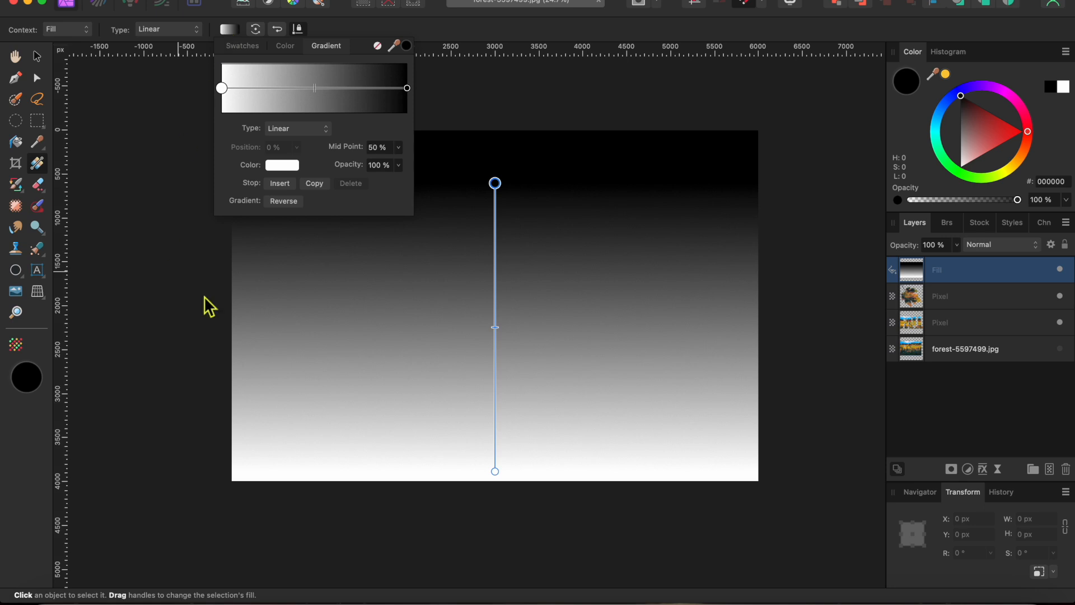
left_click(286, 166)
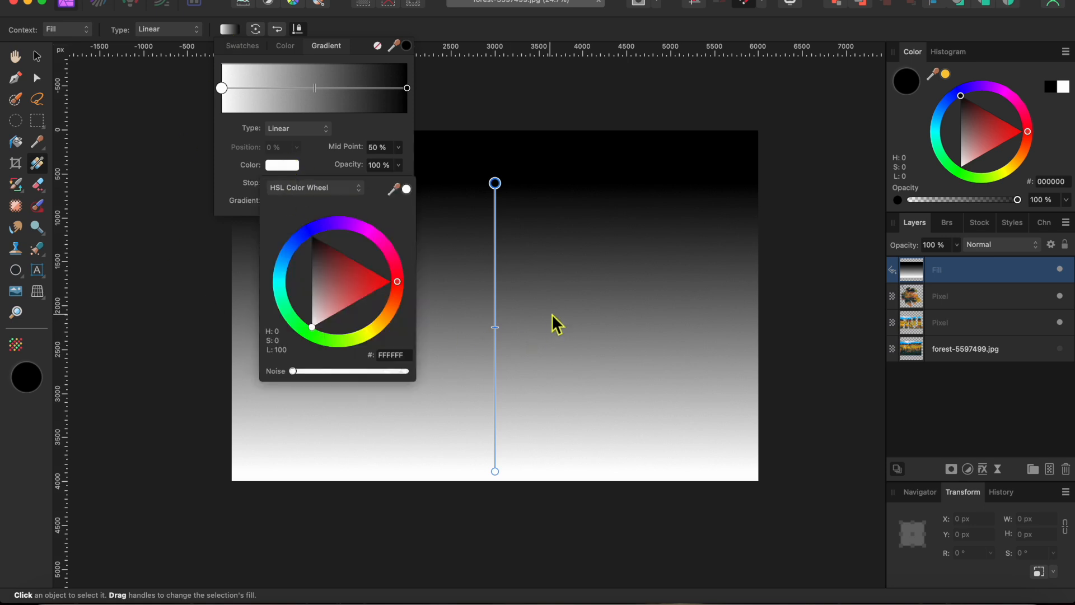
left_click(398, 284)
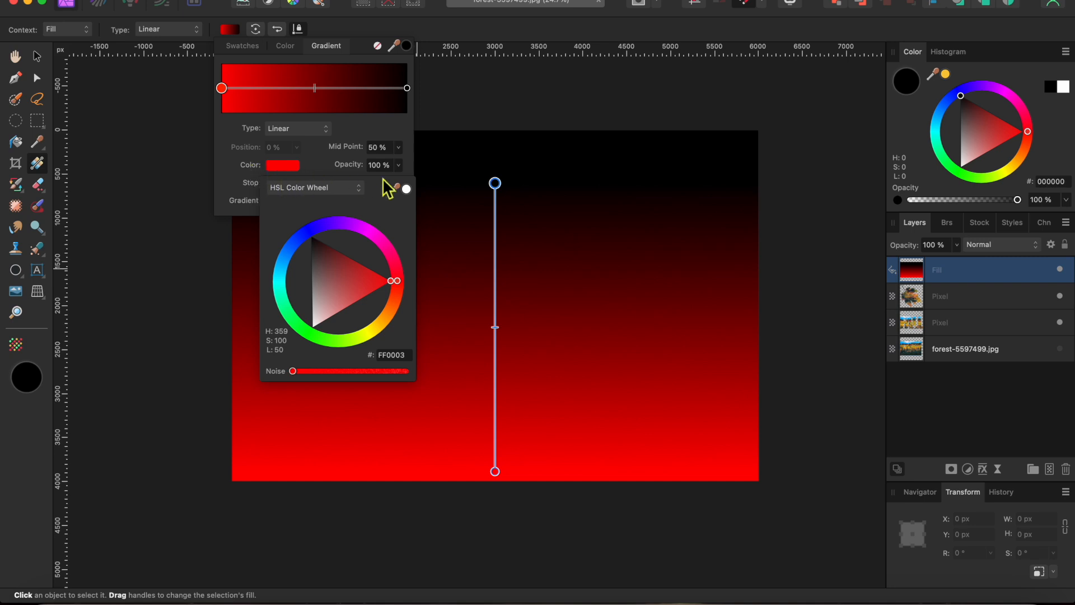
left_click(313, 173)
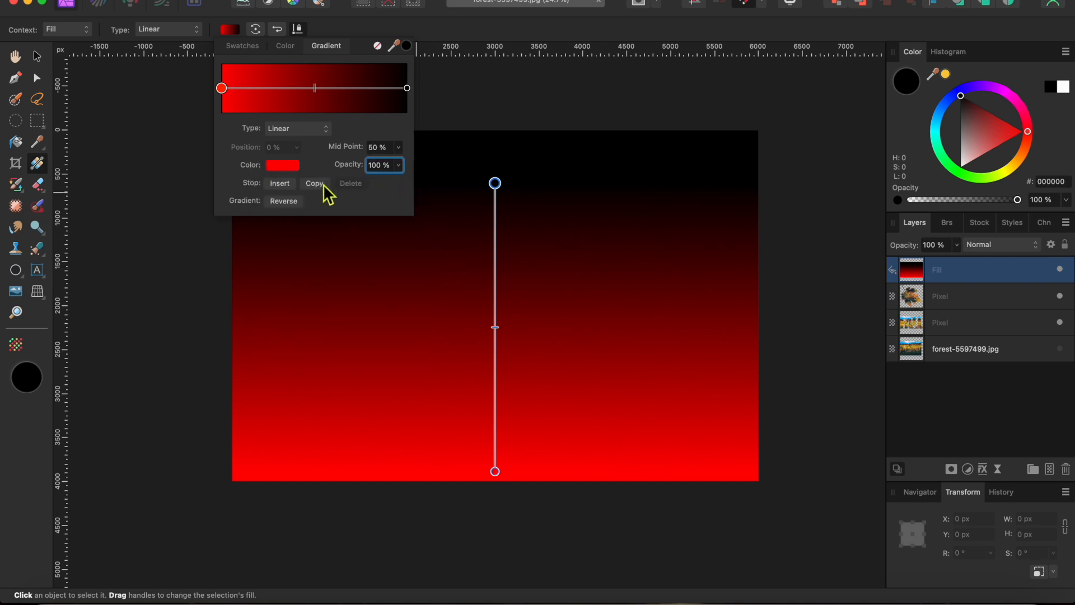
Set the gradient's end stop to green (15FF00)
left_click(407, 88)
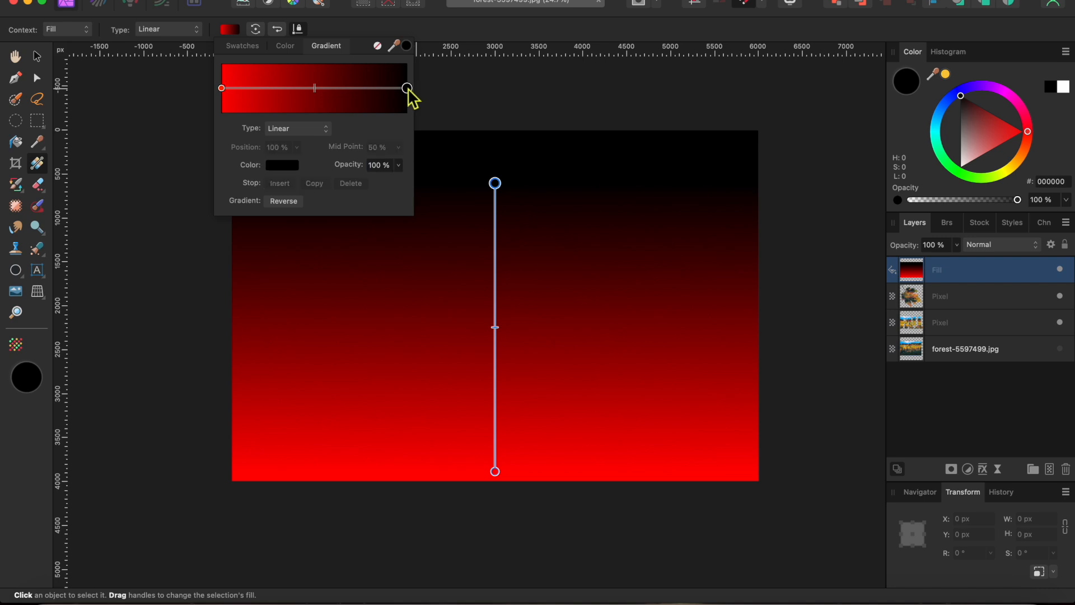
left_click(286, 165)
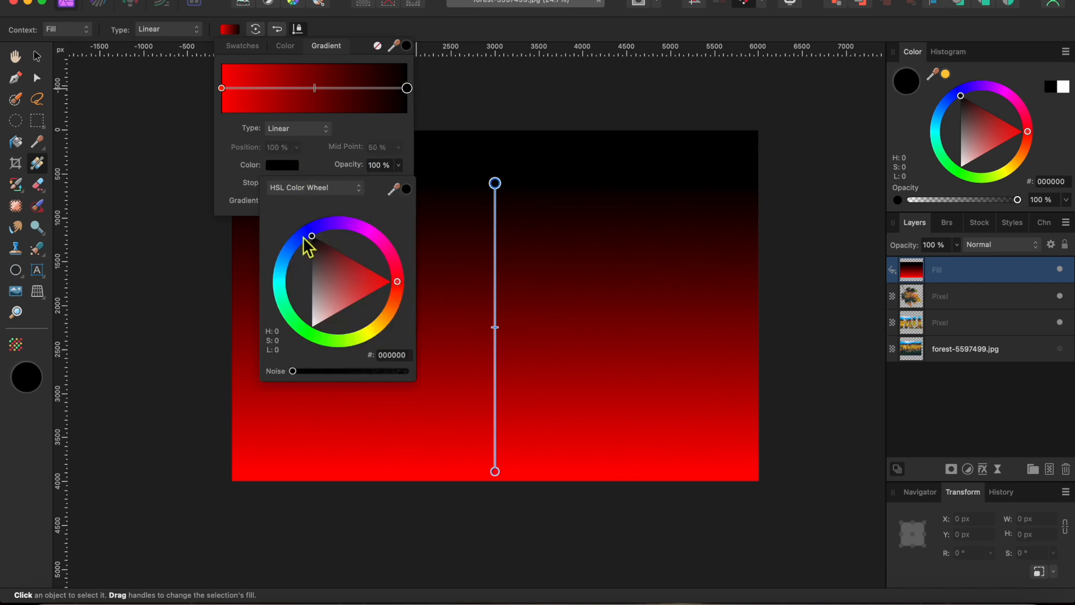
left_click(317, 337)
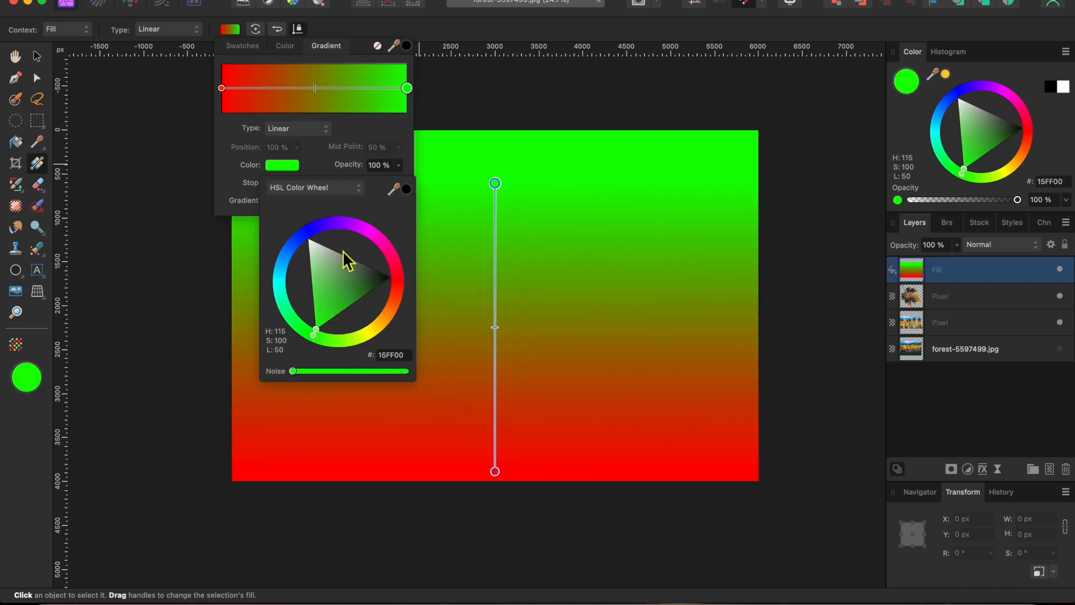
left_click(251, 193)
Insert two intermediate gradient stops and move the middle one up to the 69% position
left_click(276, 185)
left_click(277, 185)
left_click_drag(495, 327, 496, 272)
Color the intermediate gradient stop nearest the red end orange
left_click(230, 29)
left_click(268, 88)
left_click(283, 165)
mouse_move(392, 331)
left_mouse_down()
mouse_move(376, 308)
mouse_move(382, 317)
left_mouse_up()
Color the 69% gradient stop yellow (F0FF00) and set the mid point between it and green to 66%
left_click(350, 88)
left_click_drag(338, 357, 363, 330)
left_click_drag(379, 87, 388, 89)
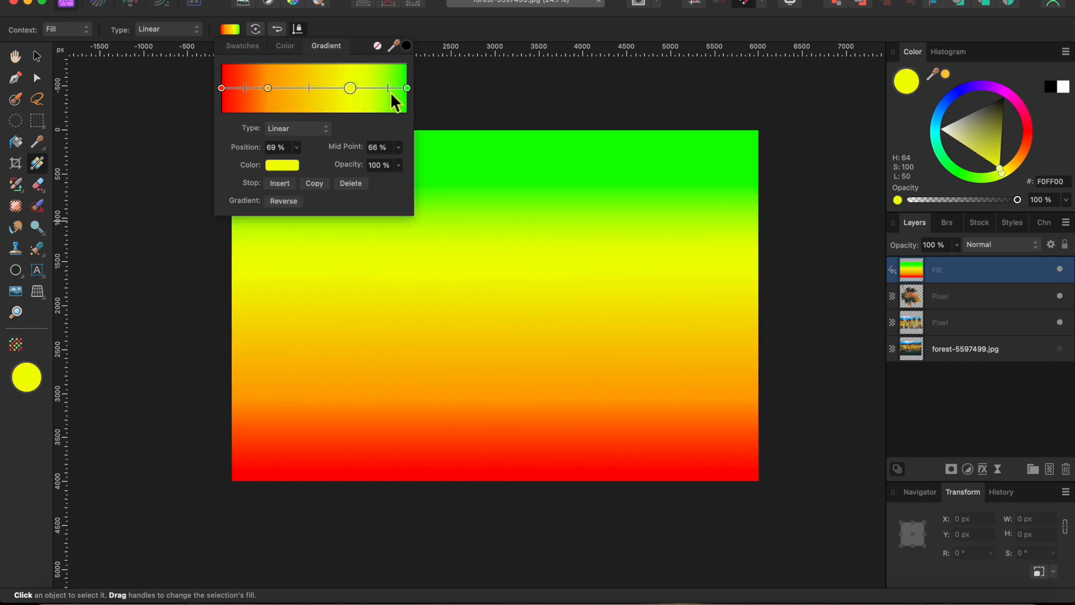
Shift the gradient mid point between the orange and yellow stops slightly toward yellow, and move the Fill layer beneath the text and leaf layers
left_click_drag(309, 88, 314, 89)
left_click(778, 127)
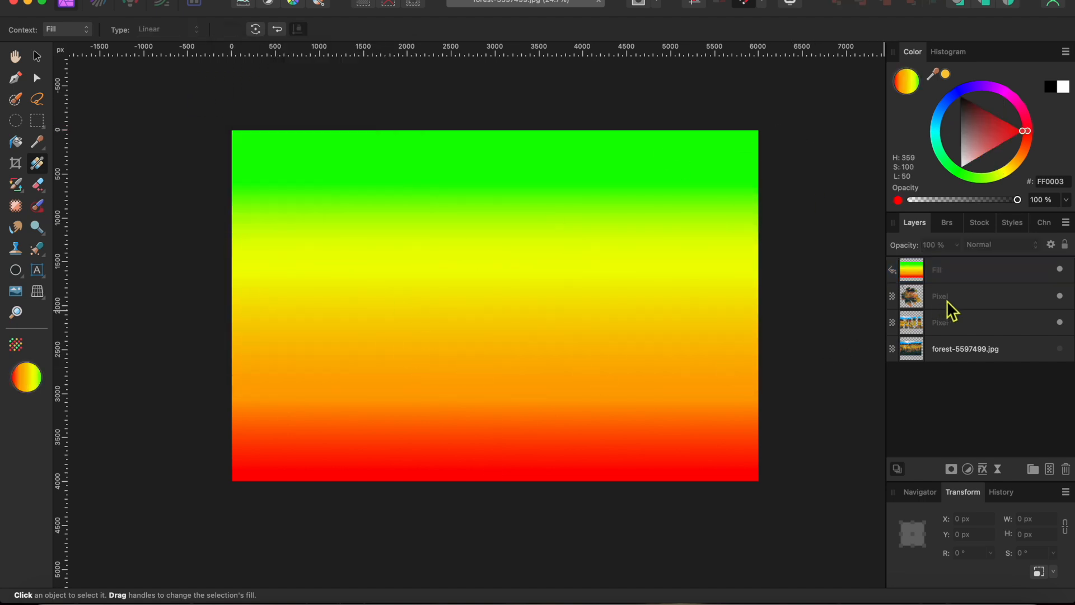
left_click_drag(998, 264, 978, 354)
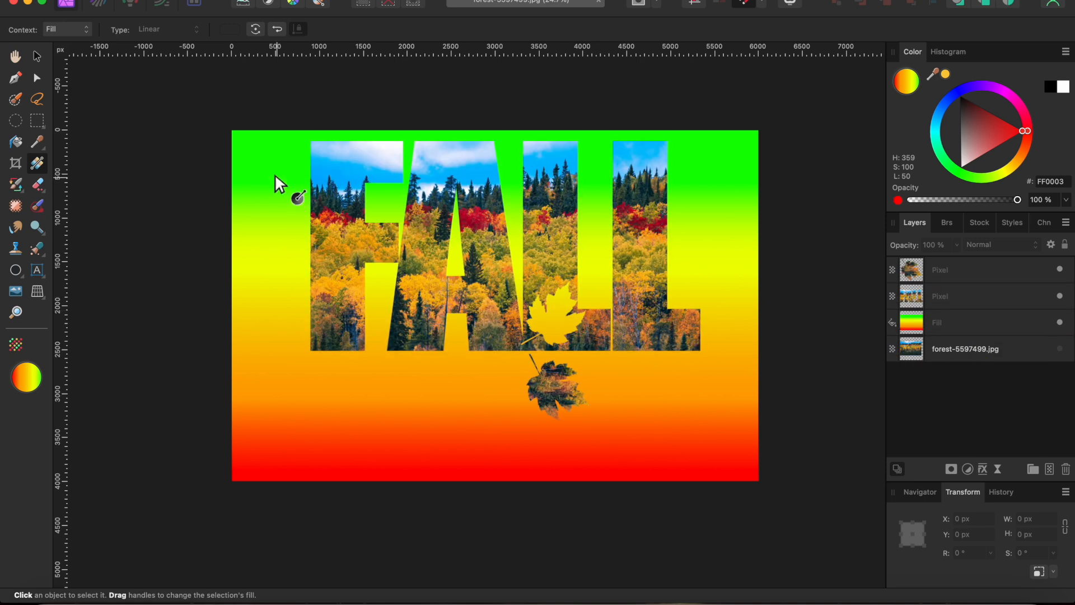
Select the FALL text and the falling leaf together and group them
left_click(39, 57)
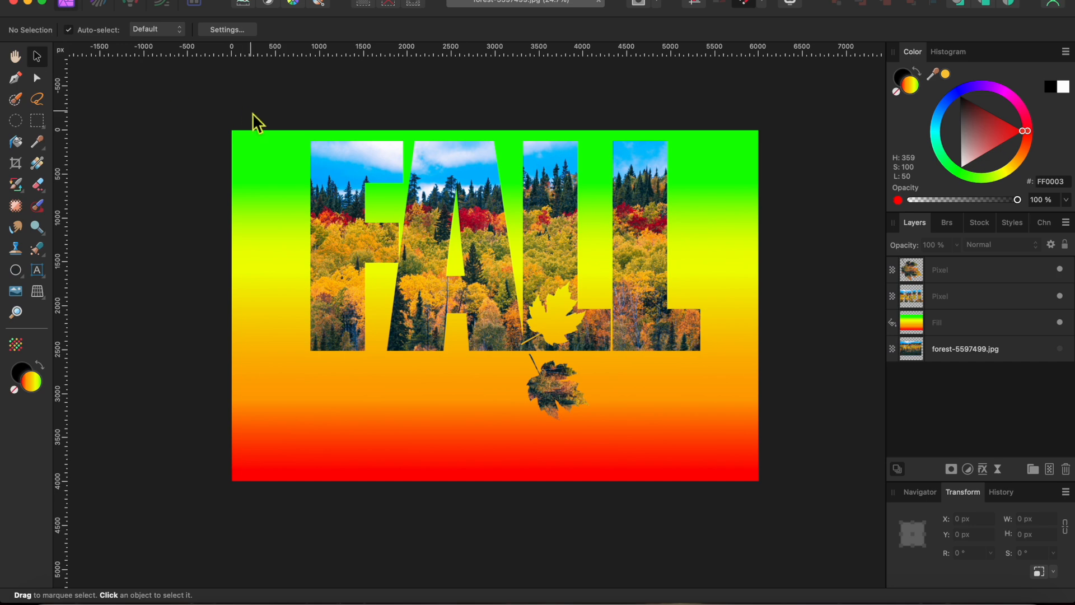
left_click_drag(728, 508, 737, 513)
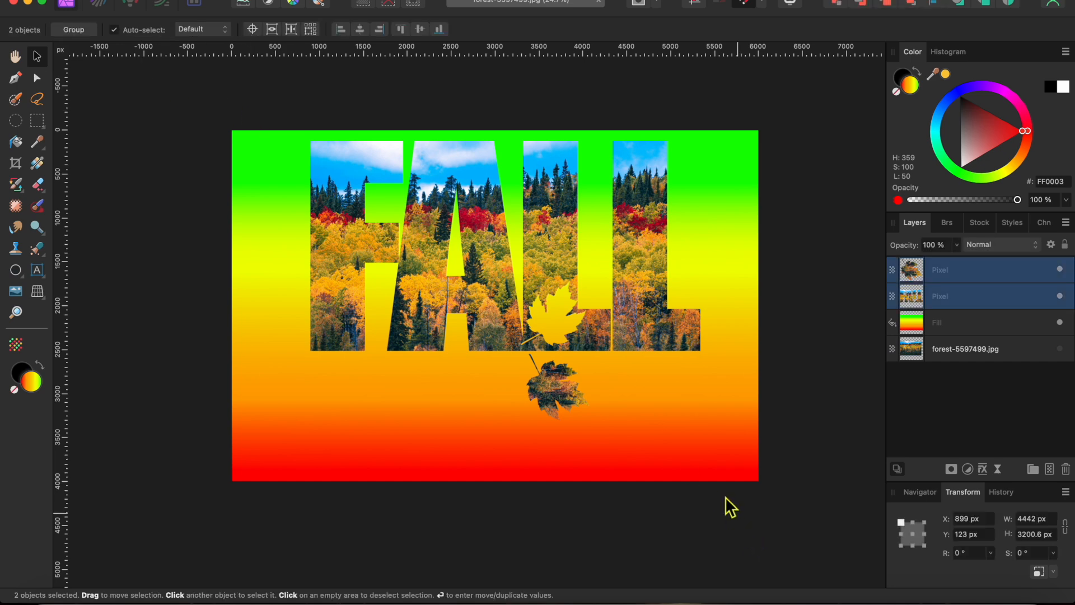
right_click(990, 294)
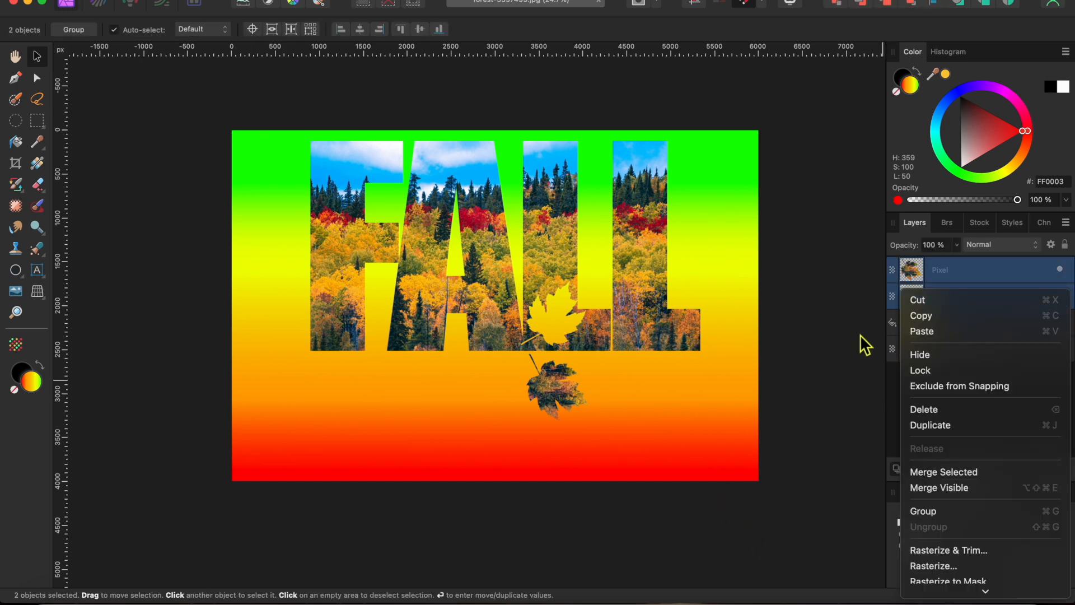
left_click(947, 511)
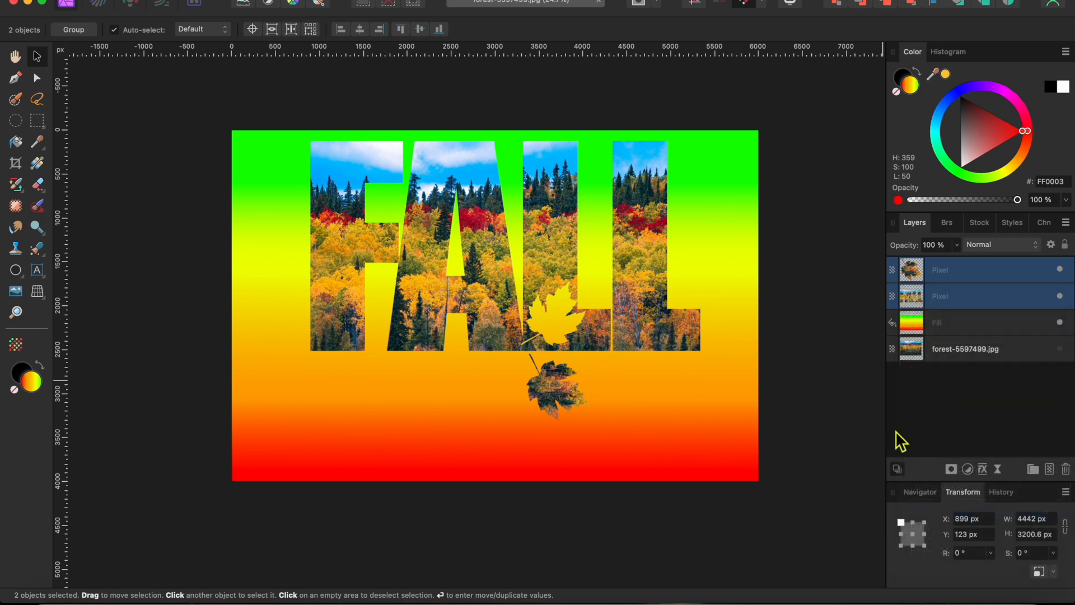
Apply a 3D layer effect with a 13.6 px radius to the group
left_click(983, 469)
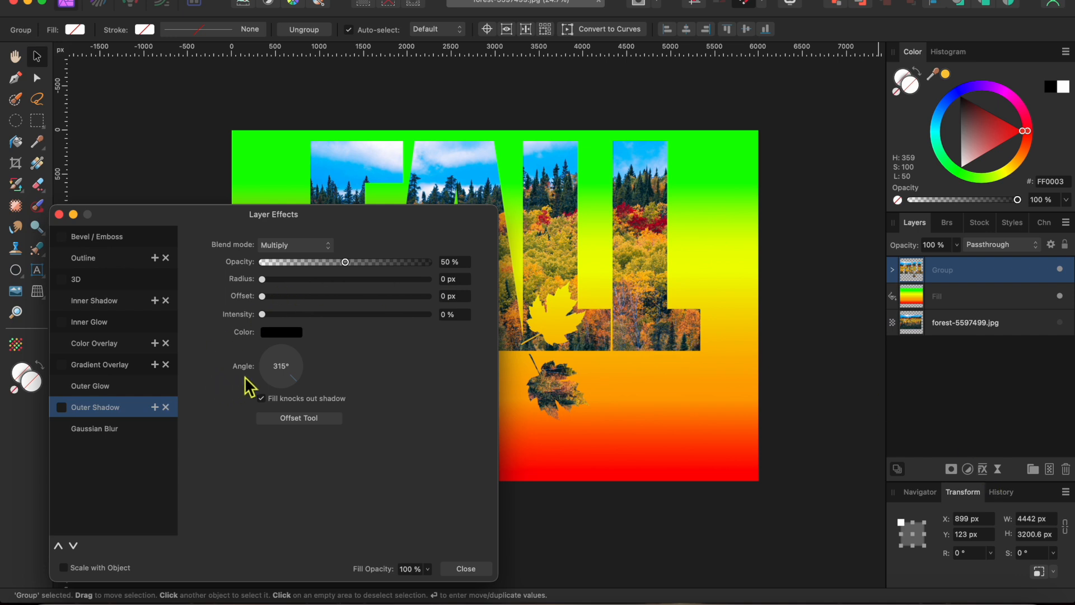
left_click(90, 280)
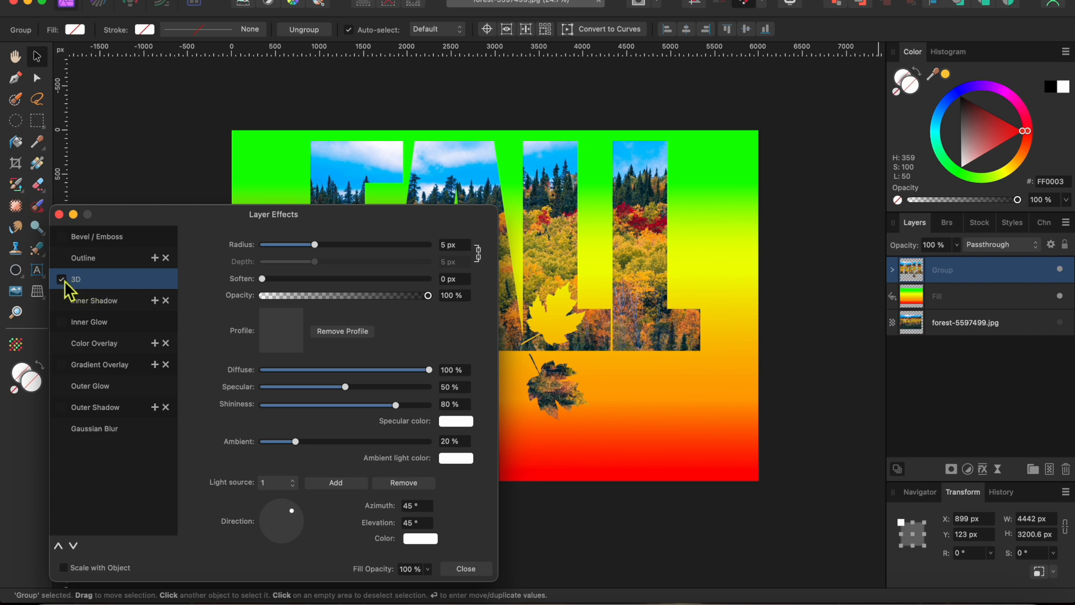
left_click_drag(315, 246, 341, 251)
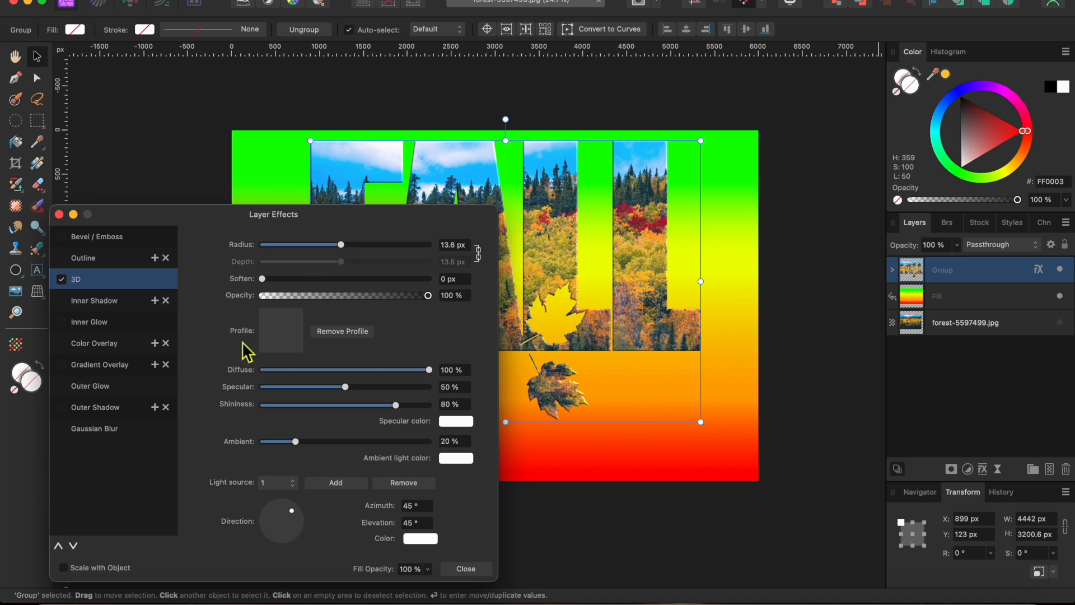
Add an outer shadow to the group with a 0.7 px radius, about 52.8 px offset and a 314° angle
left_click(62, 409)
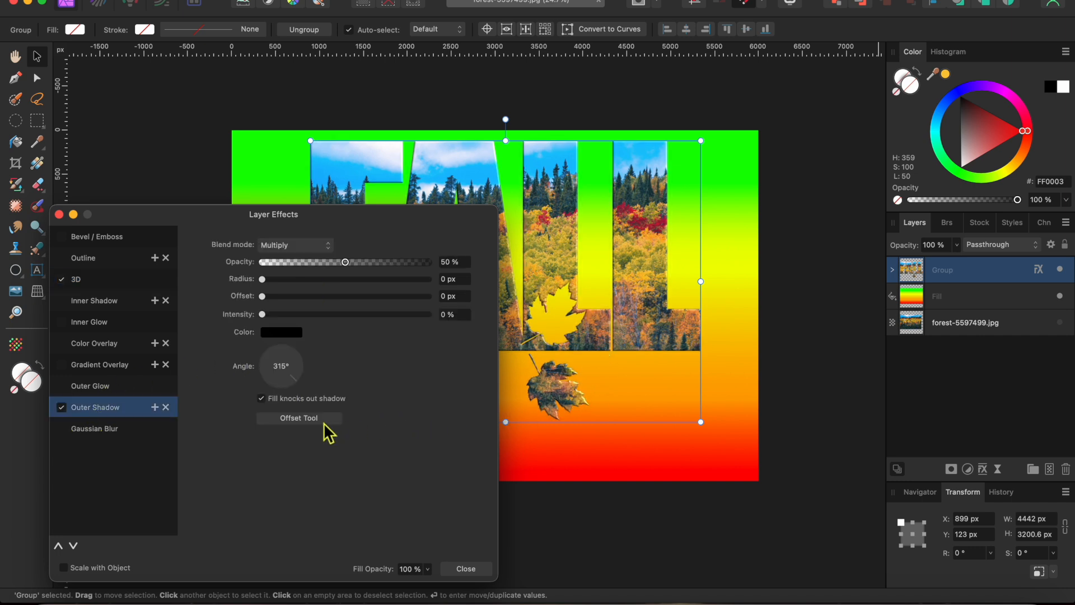
left_click_drag(264, 278, 291, 283)
left_click(312, 422)
left_click_drag(656, 341, 598, 338)
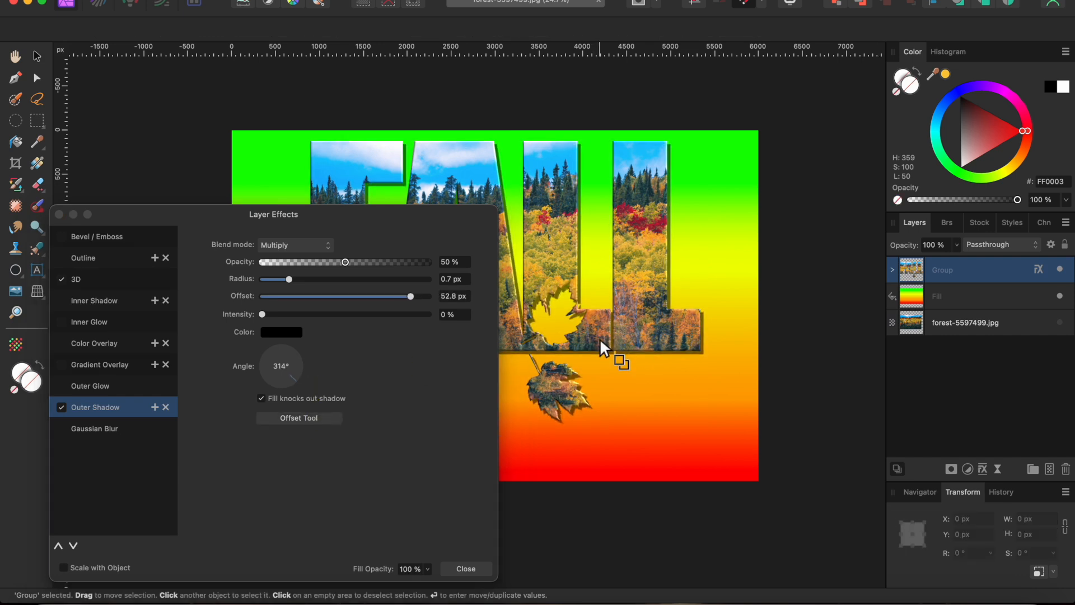
left_click(59, 214)
Move the FALL and leaf group down and slightly left on the gradient, to about X 779 px, Y 729 px
left_click_drag(209, 93, 809, 448)
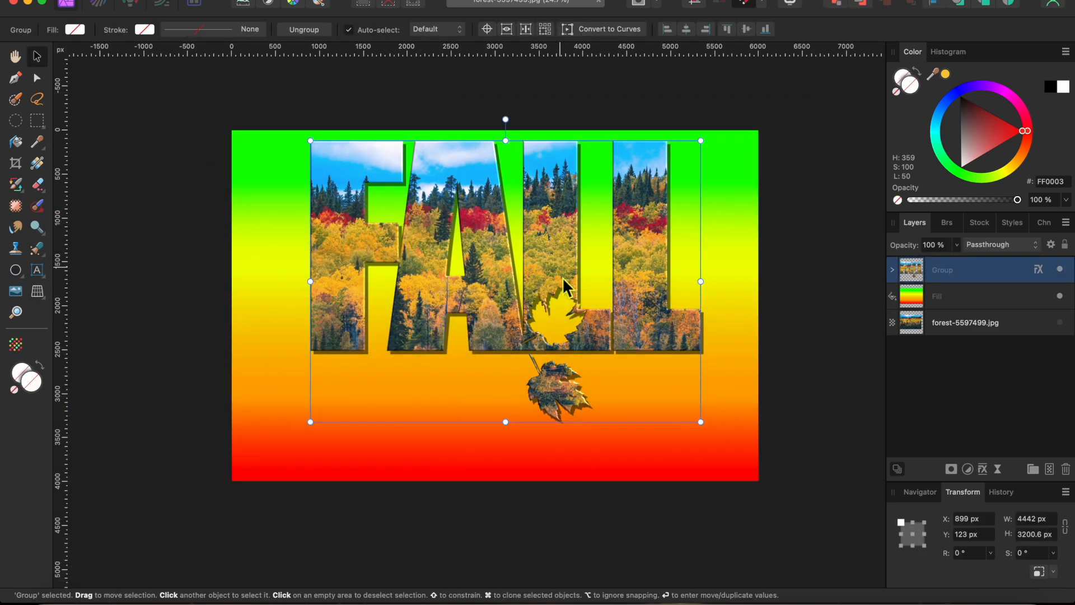
left_click_drag(562, 276, 562, 297)
left_click(687, 575)
left_click_drag(204, 93, 768, 502)
left_click_drag(573, 244, 552, 267)
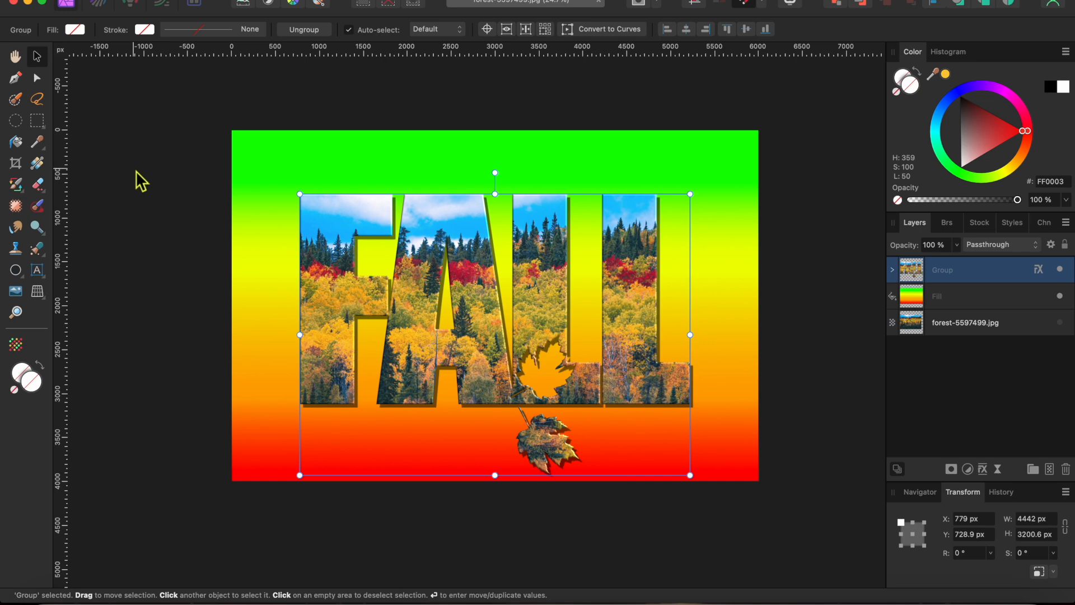
Add the art text "Welcome to" in the Cassandra Personal Use font across the upper part of FALL
left_click(37, 270)
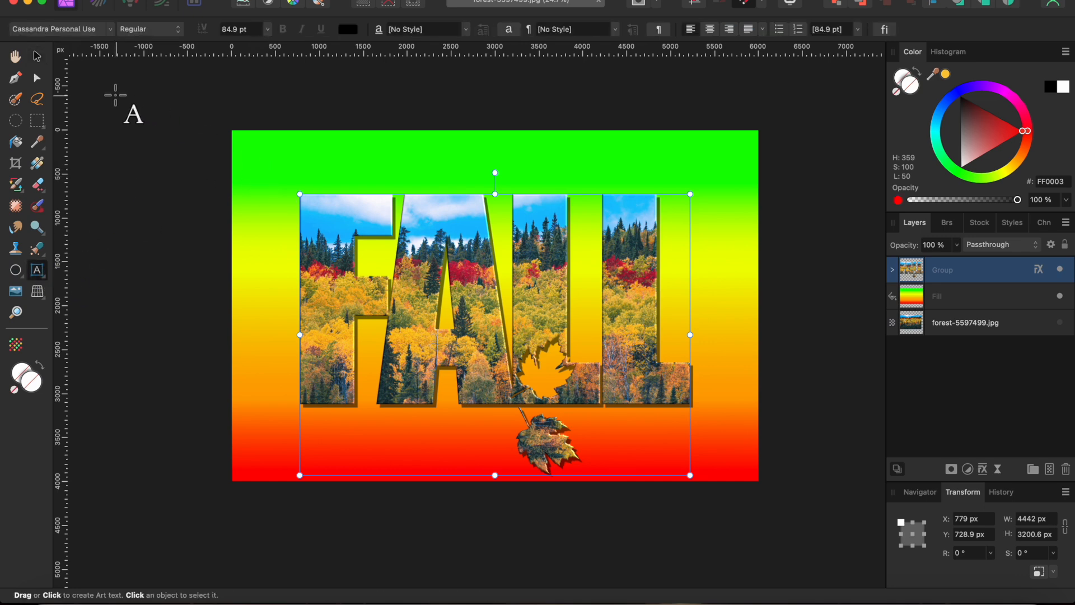
left_click_drag(268, 168, 288, 263)
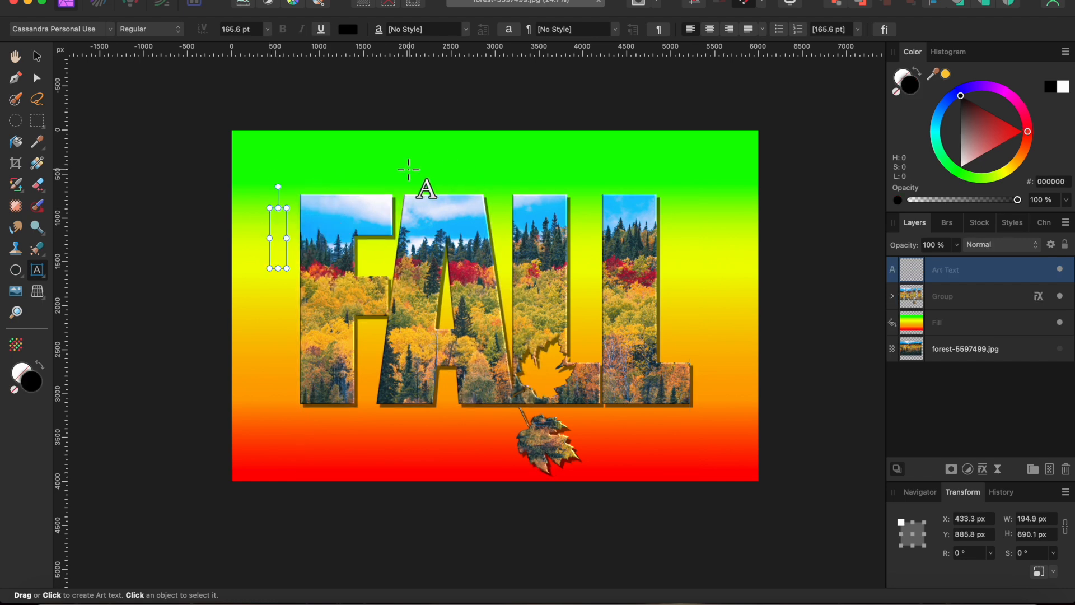
type("w")
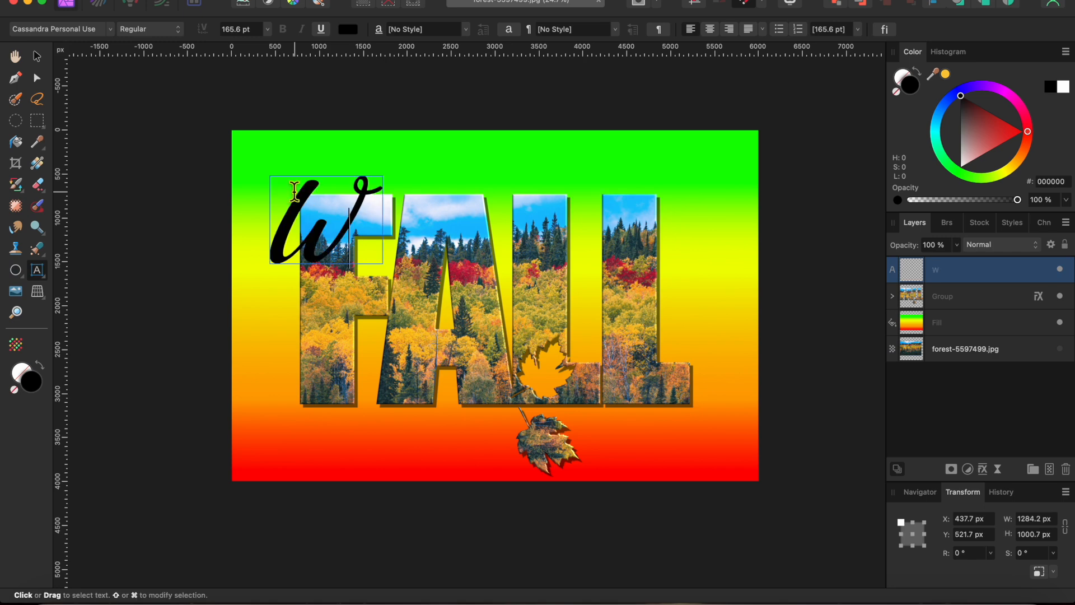
type("elcome To")
key("BackSpace")
key("BackSpace")
type("o")
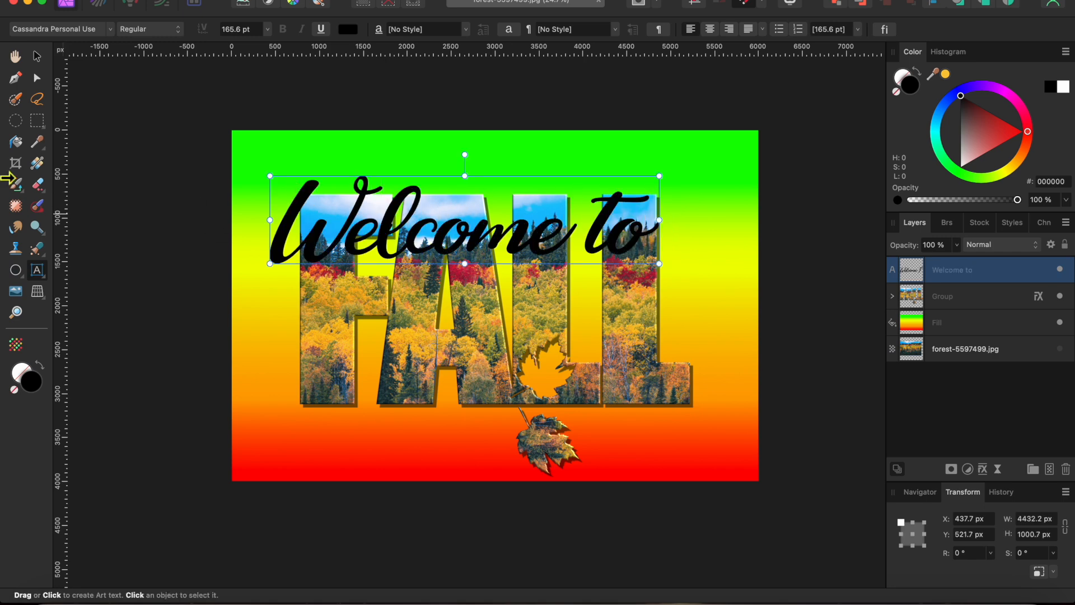
Scale the "Welcome to" text down to 113.5 pt over the upper-left part of FALL and color it near-white (FFFCFC)
left_click_drag(659, 263, 537, 236)
left_click_drag(471, 181, 459, 169)
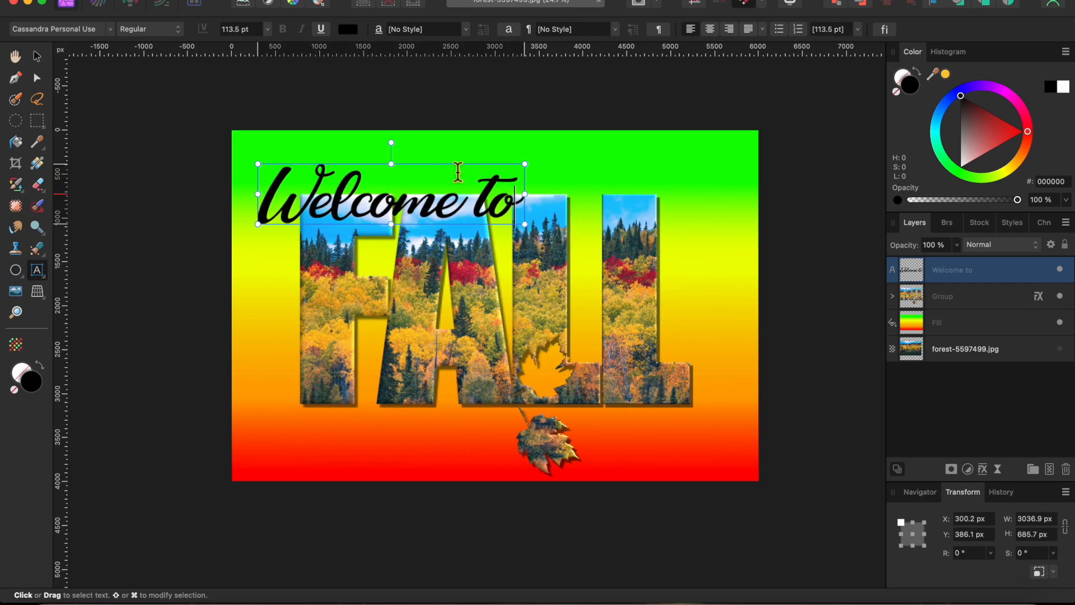
left_click(349, 29)
triple_click(327, 195)
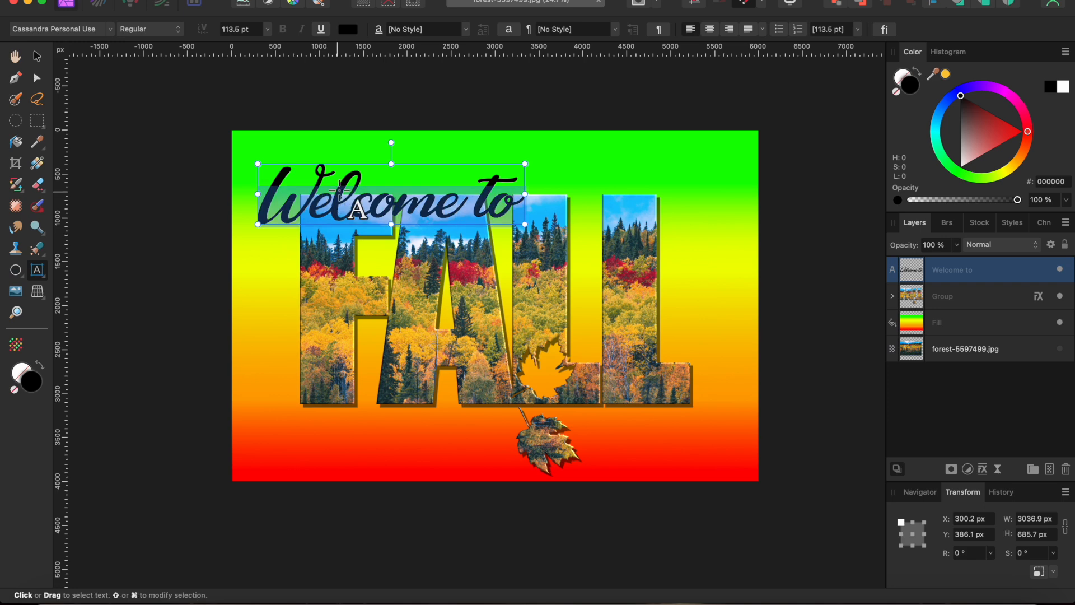
left_click_drag(975, 117, 967, 201)
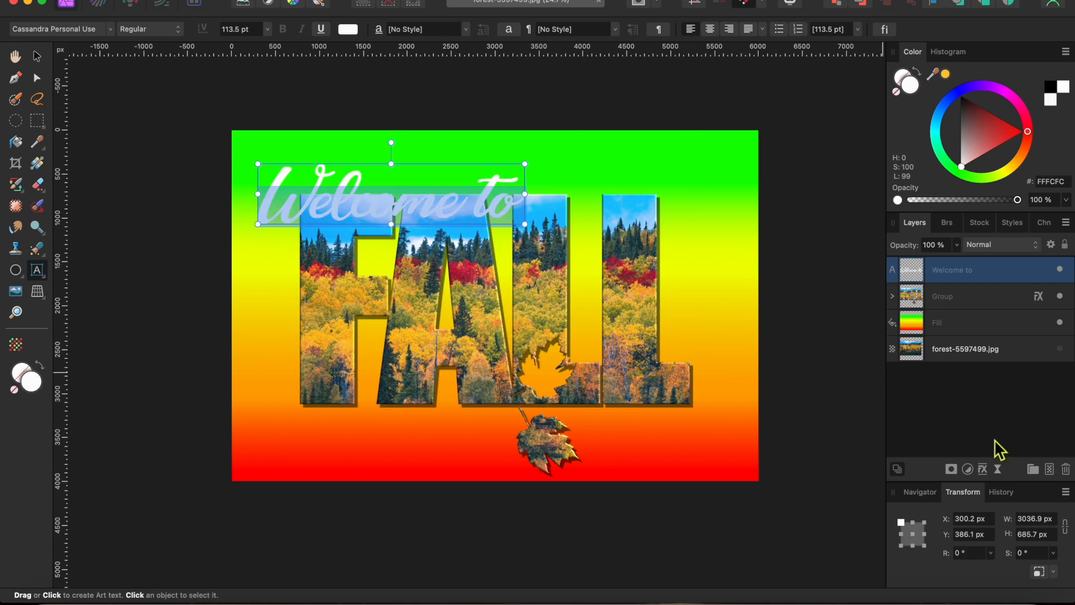
Apply a 3D layer effect with a 23 px radius to the "Welcome to" text
left_click(990, 471)
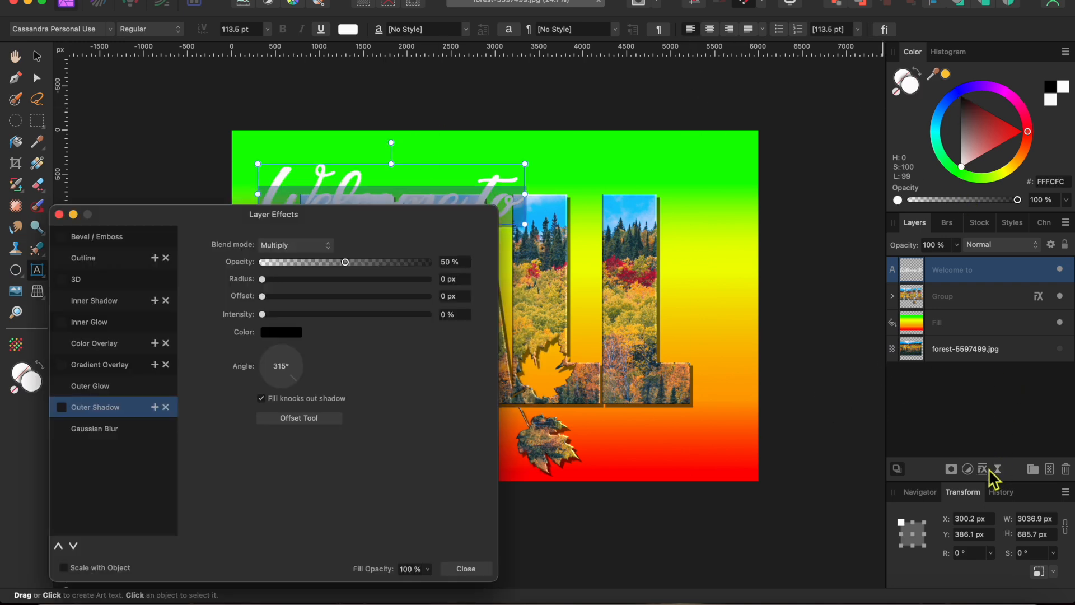
left_click(76, 280)
left_click(62, 279)
left_click_drag(210, 217, 212, 238)
left_click_drag(320, 269, 364, 276)
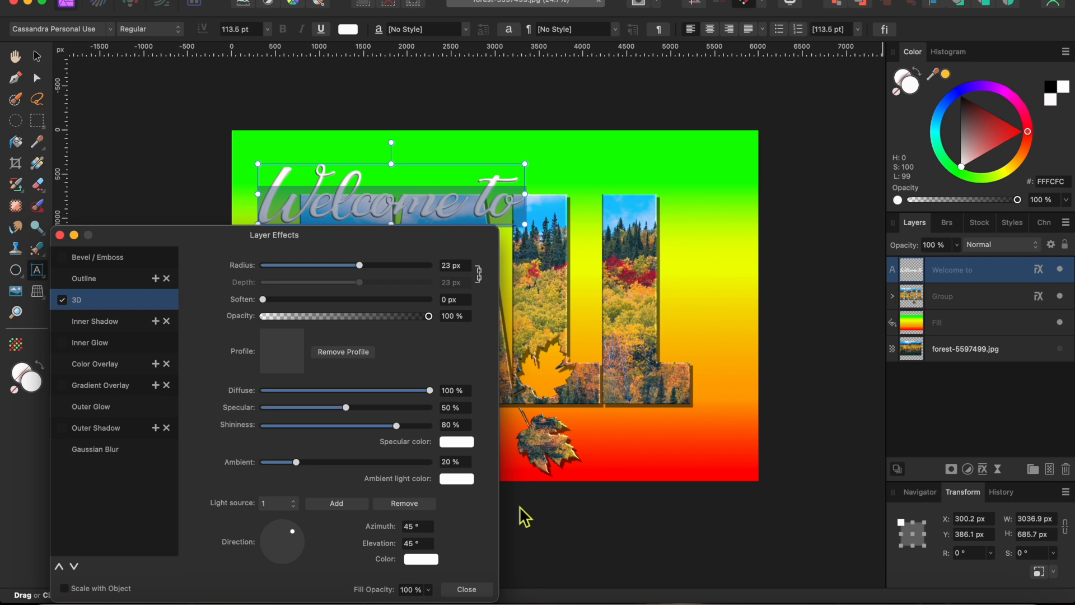
Add an outer shadow to the "Welcome to" text with a 3.8 px radius, about 50.2 px offset and a 289° angle
left_click(96, 428)
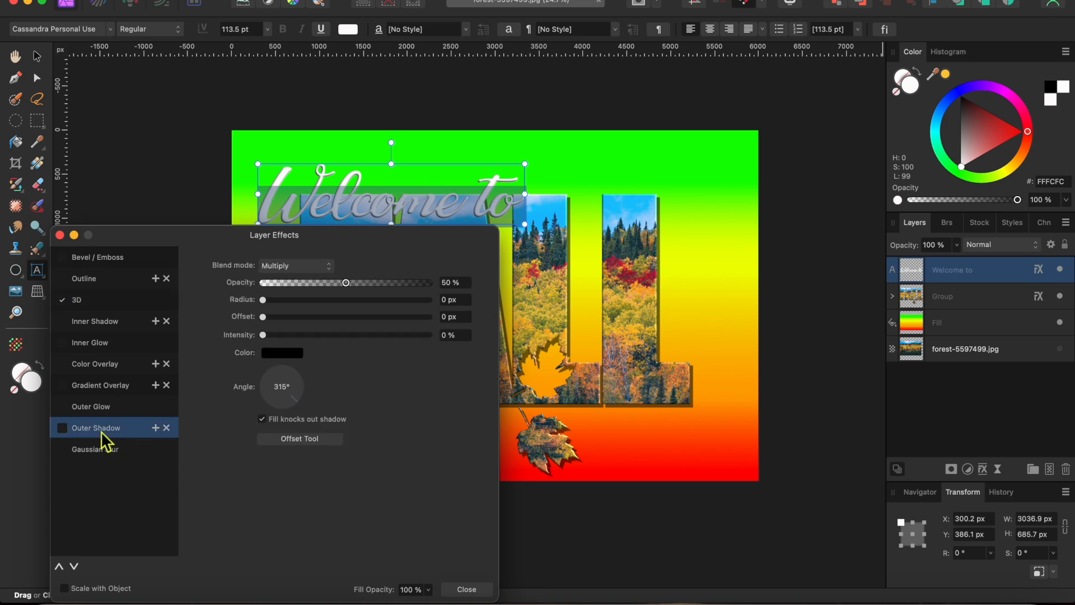
left_click_drag(263, 301, 317, 318)
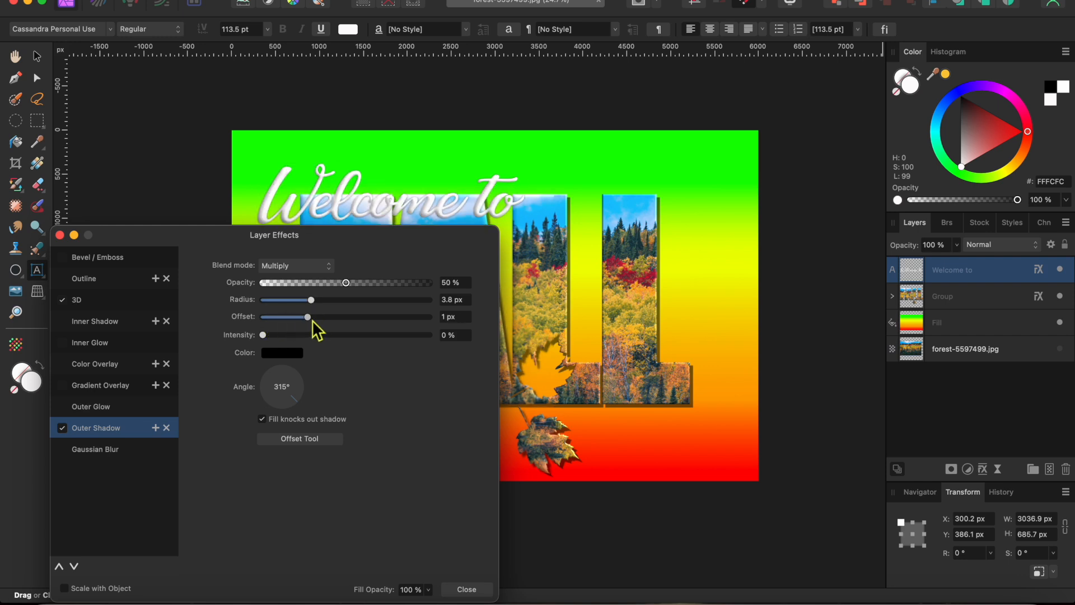
left_click(319, 438)
left_click_drag(456, 217, 480, 214)
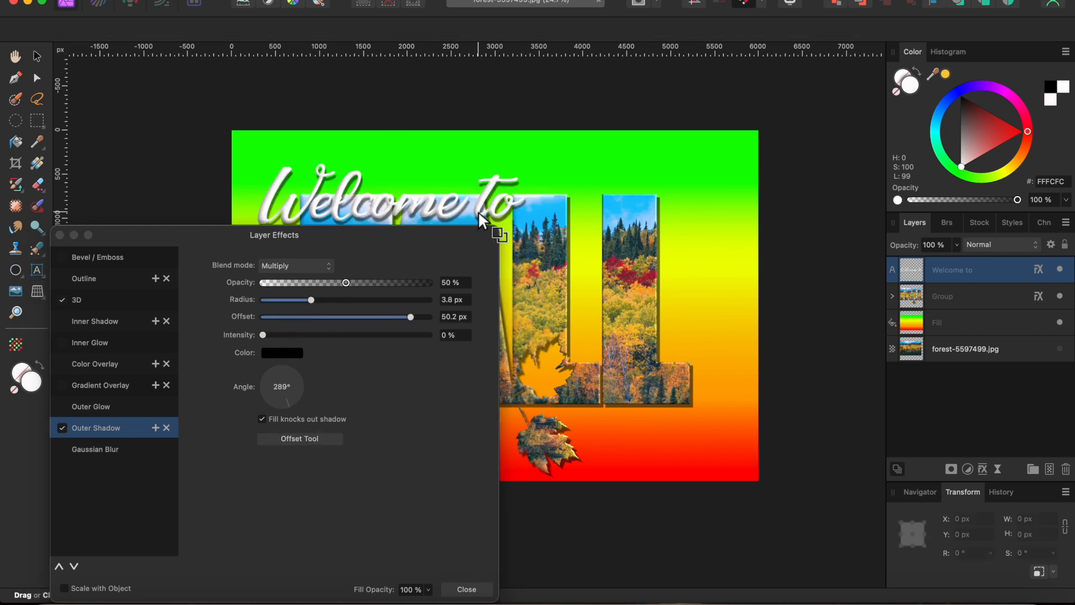
left_click(60, 235)
Enlarge the "Welcome to" text and reposition it so it overlaps the upper edge of the FALL letters
left_click_drag(259, 165, 234, 139)
left_click_drag(389, 208, 422, 211)
left_click_drag(265, 161, 251, 152)
left_click_drag(390, 208, 401, 202)
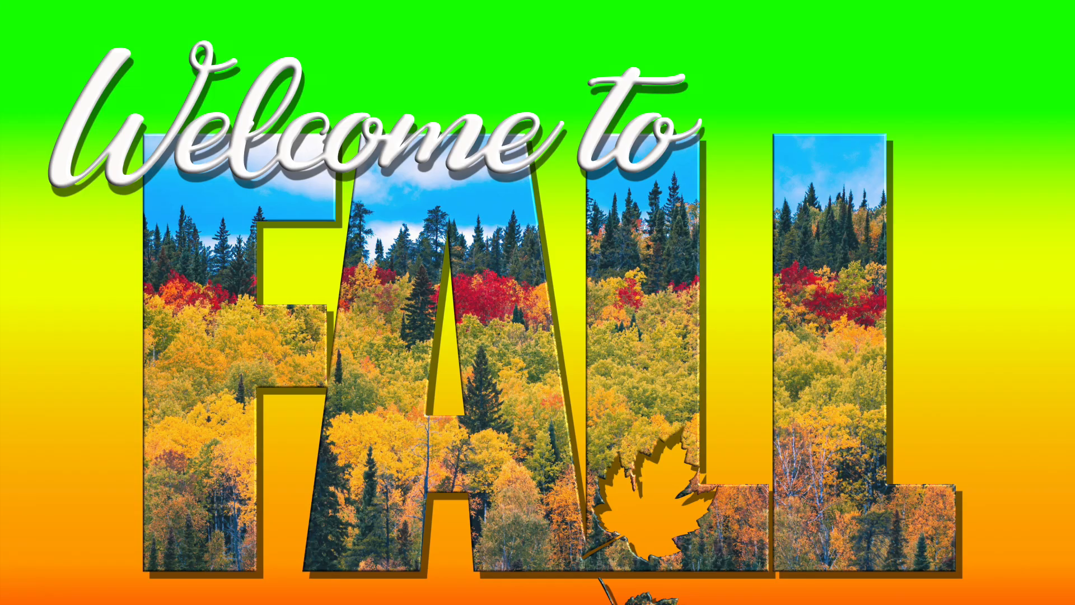